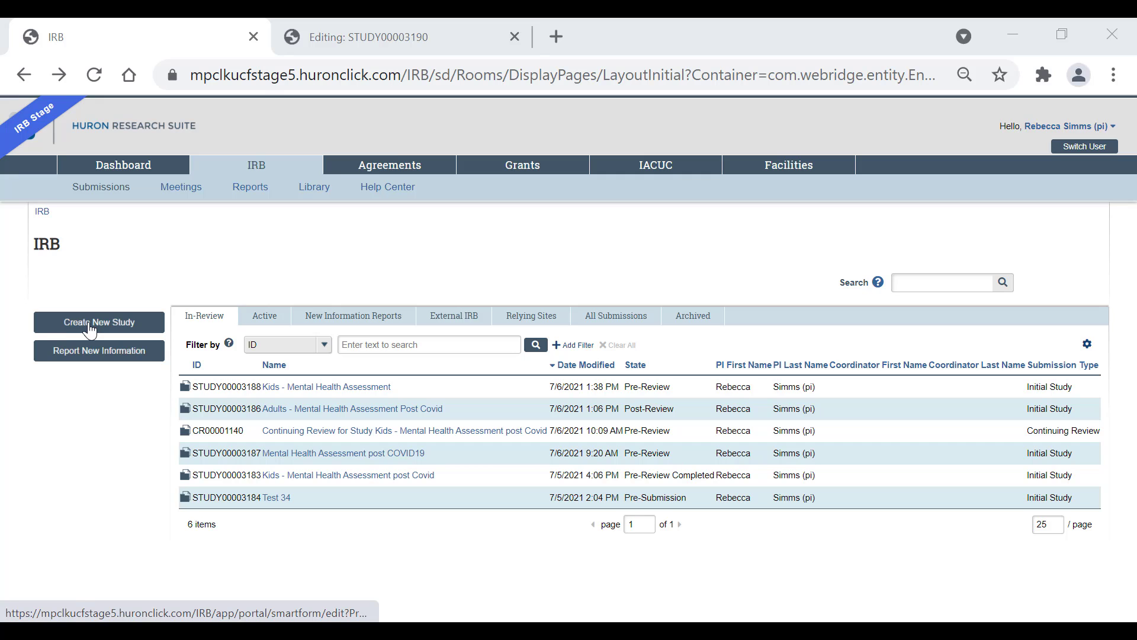
# Step: Open the study's edit form and review the Basic Study Information and Local Study Team Members pages
pyautogui.click(450, 27)
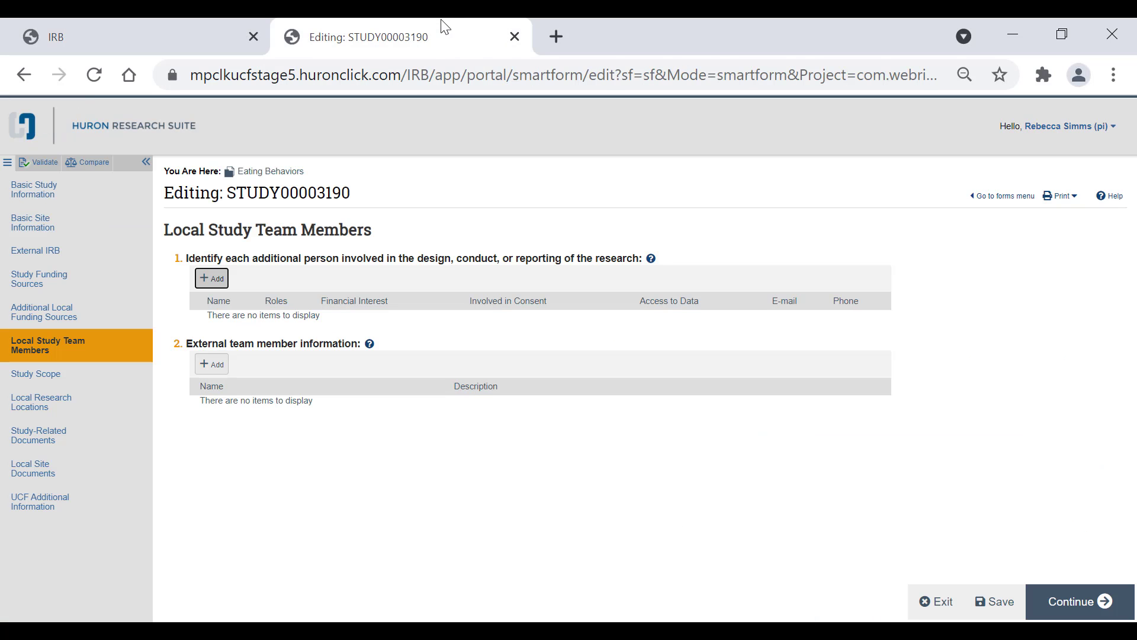
pyautogui.click(116, 201)
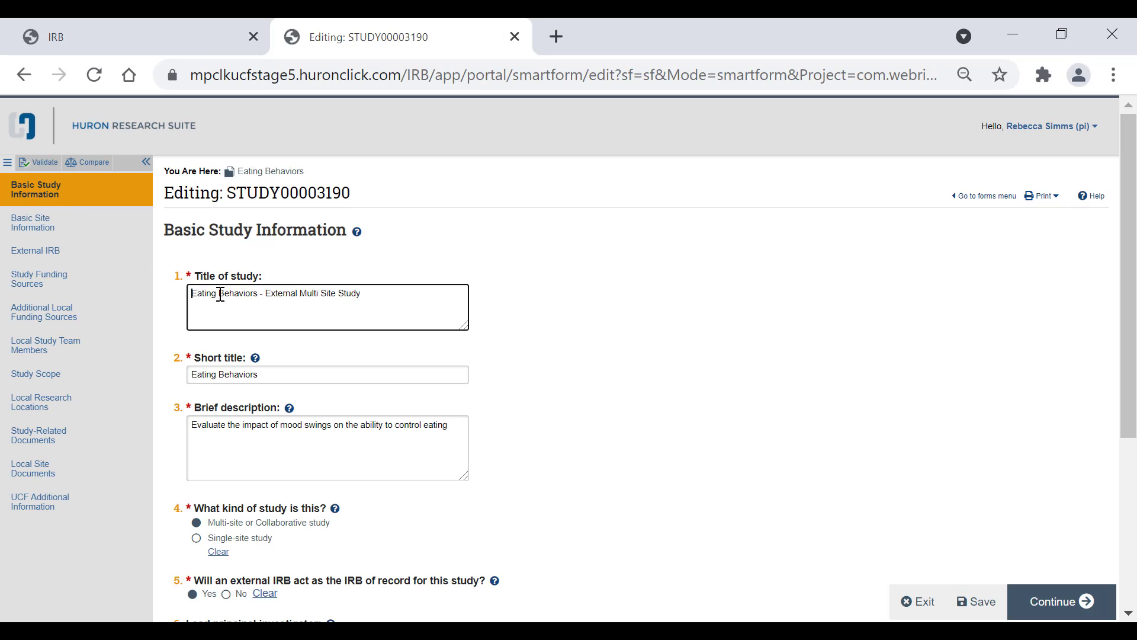
pyautogui.moveTo(220, 294); pyautogui.dragTo(332, 308)
pyautogui.moveTo(204, 277); pyautogui.dragTo(290, 314)
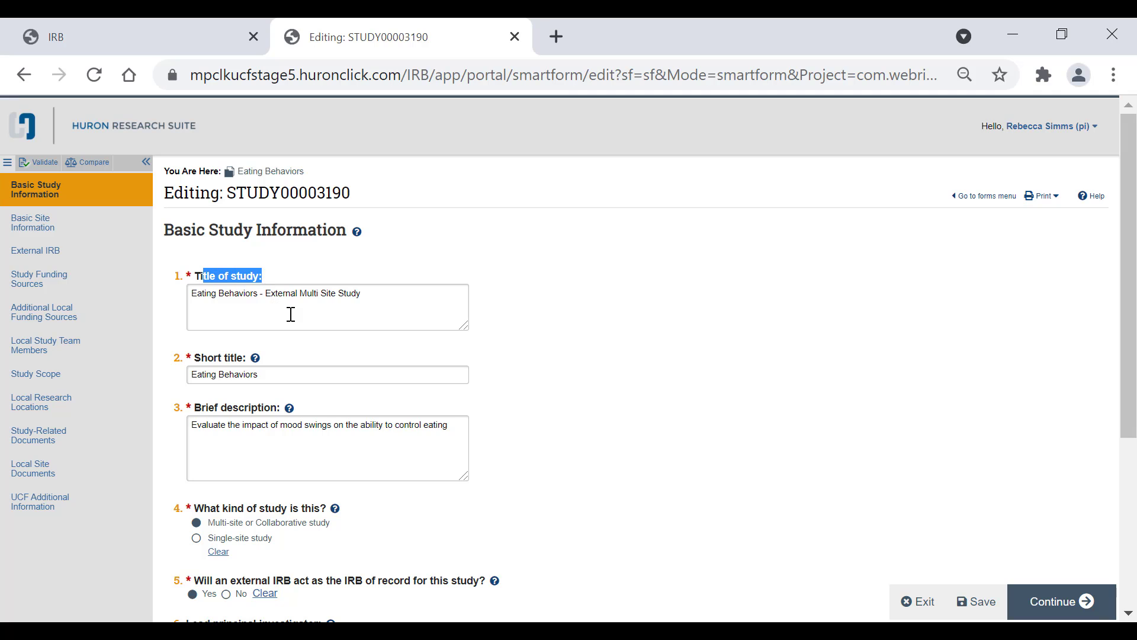
pyautogui.click(310, 344)
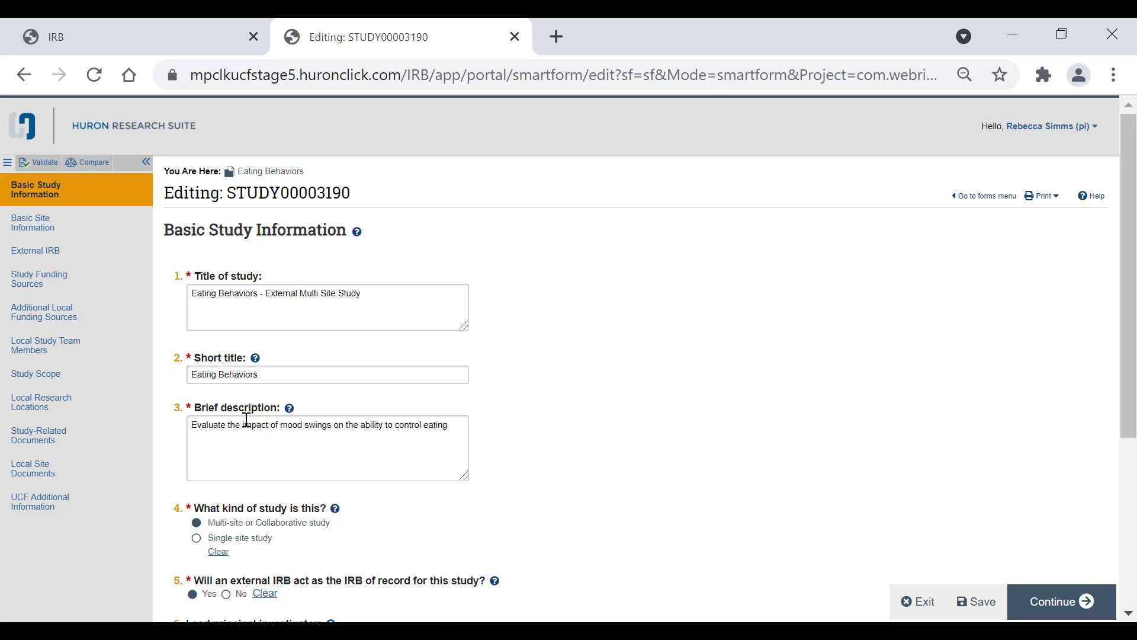
pyautogui.scroll(-2, 249, 421)
pyautogui.scroll(-2, 284, 379)
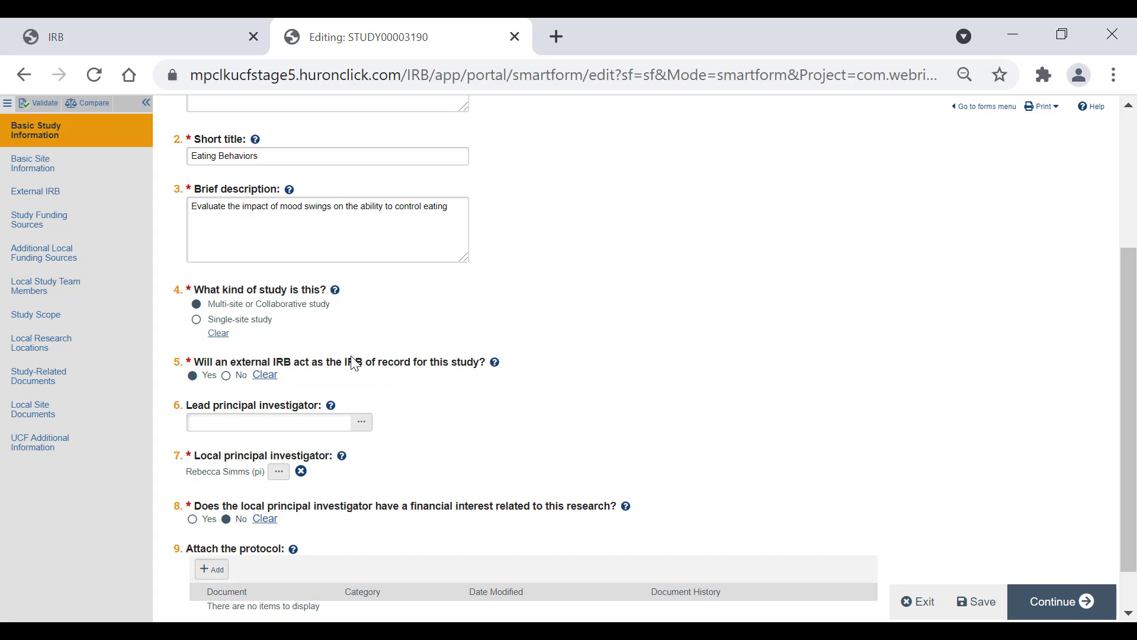
pyautogui.scroll(-1, 475, 363)
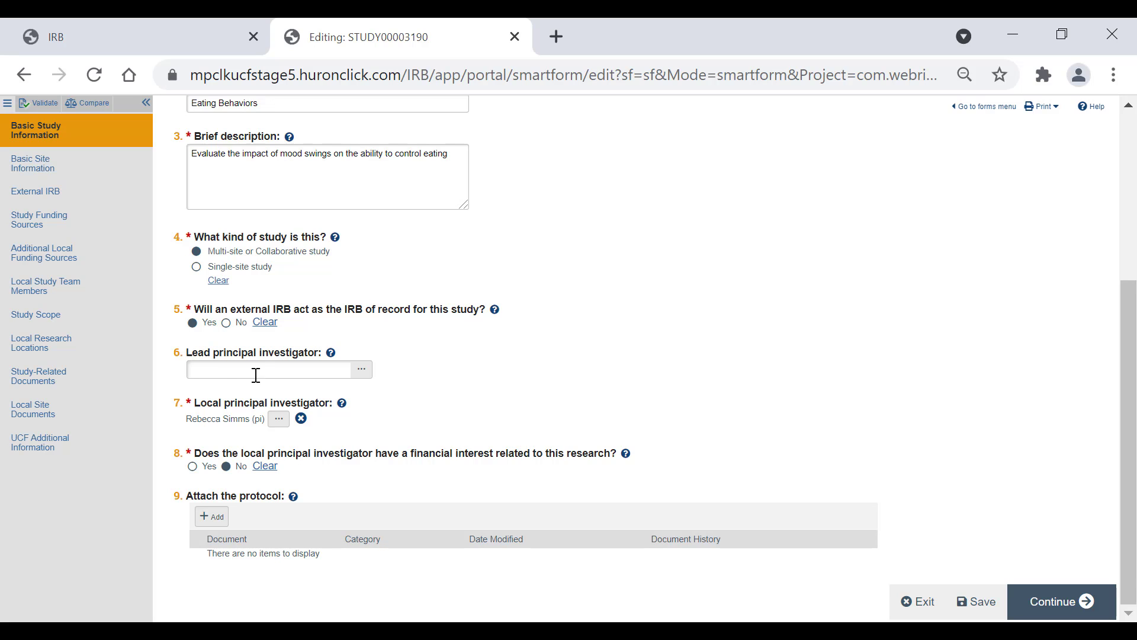
pyautogui.click(76, 300)
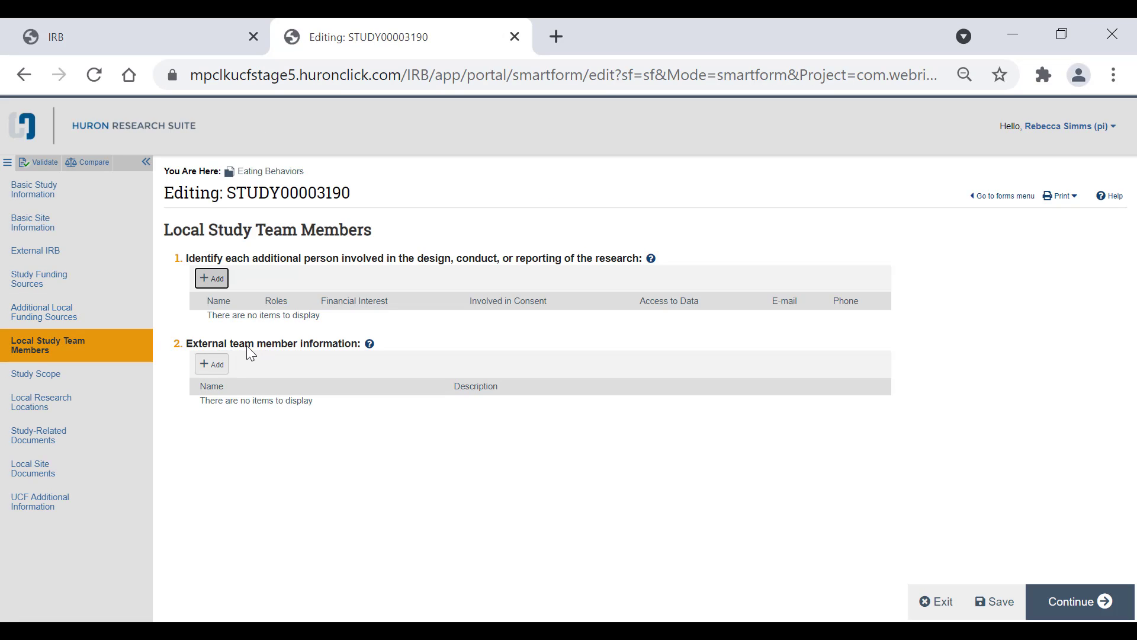
pyautogui.click(97, 193)
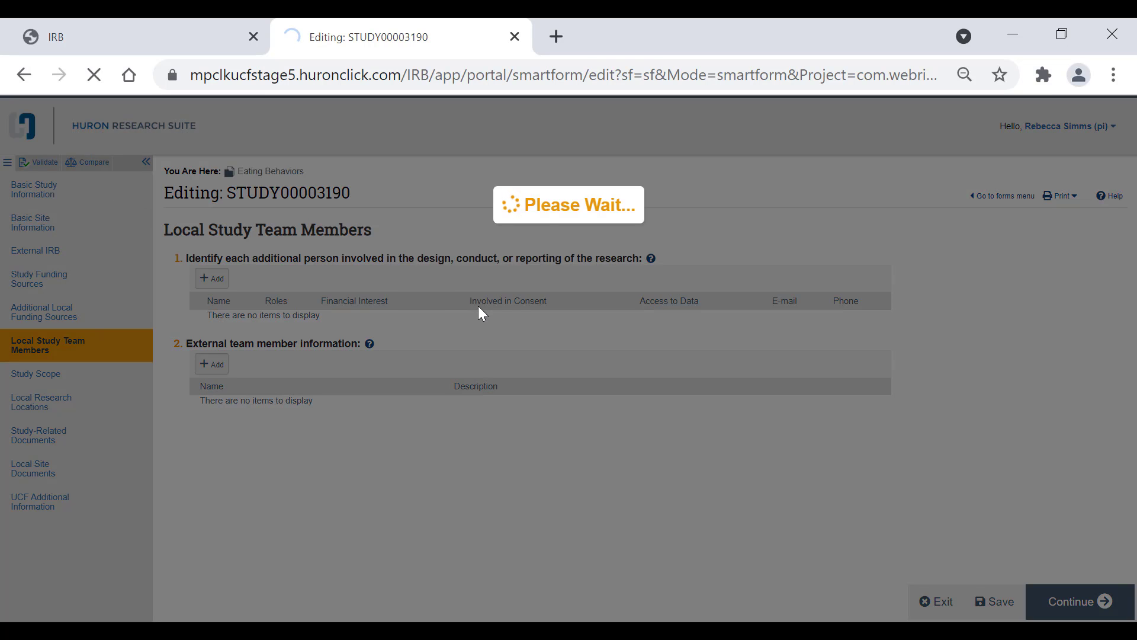
pyautogui.scroll(-3, 482, 311)
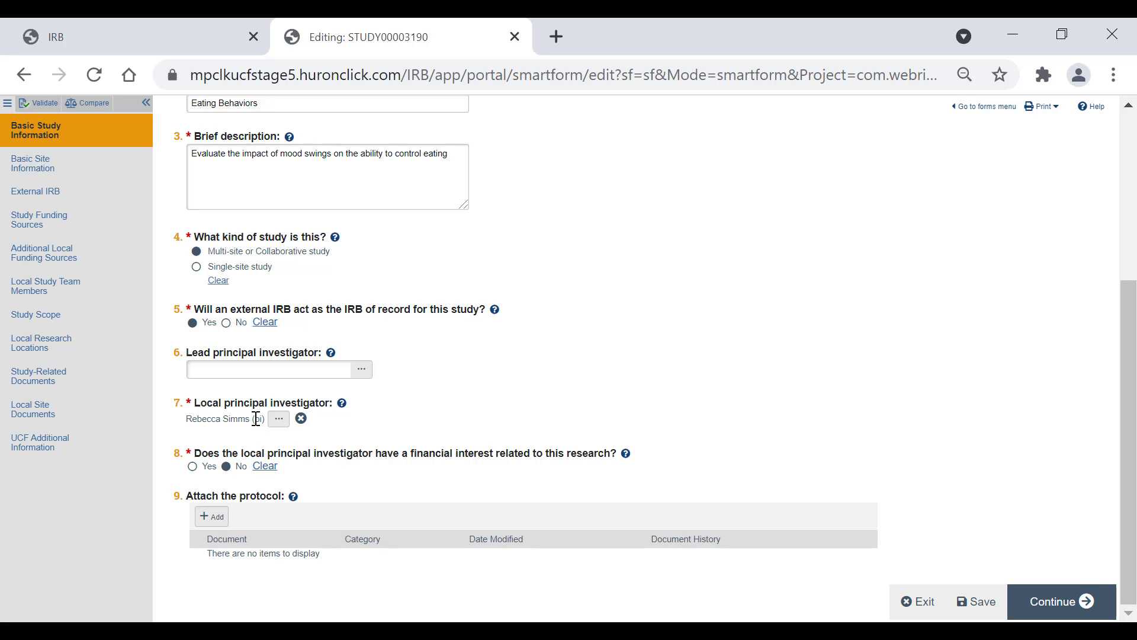
pyautogui.click(283, 423)
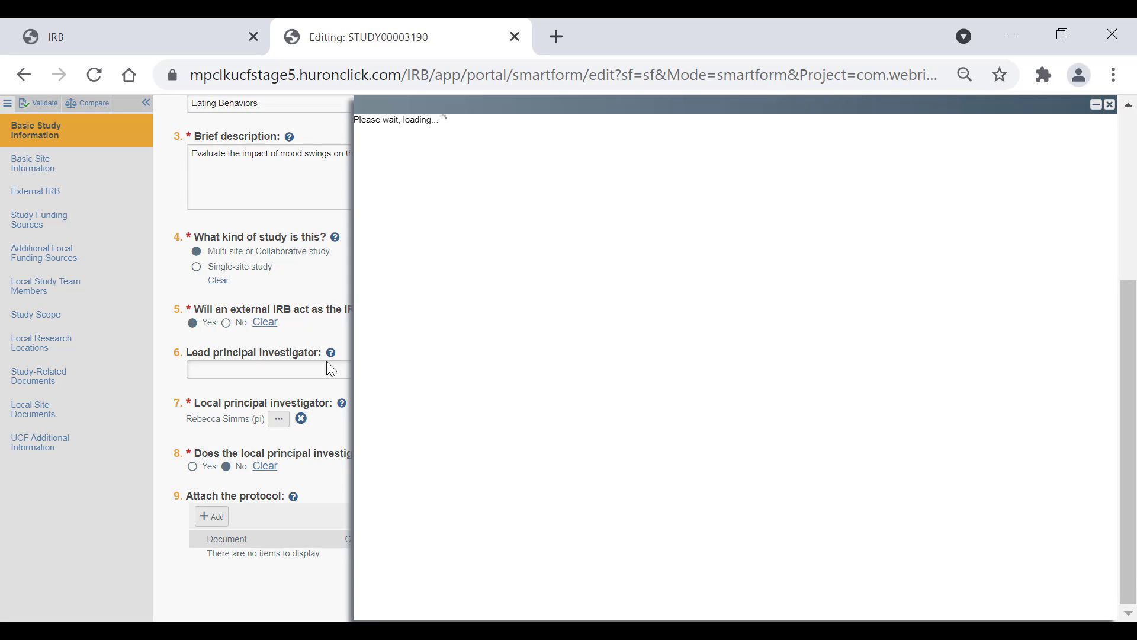
pyautogui.click(454, 154)
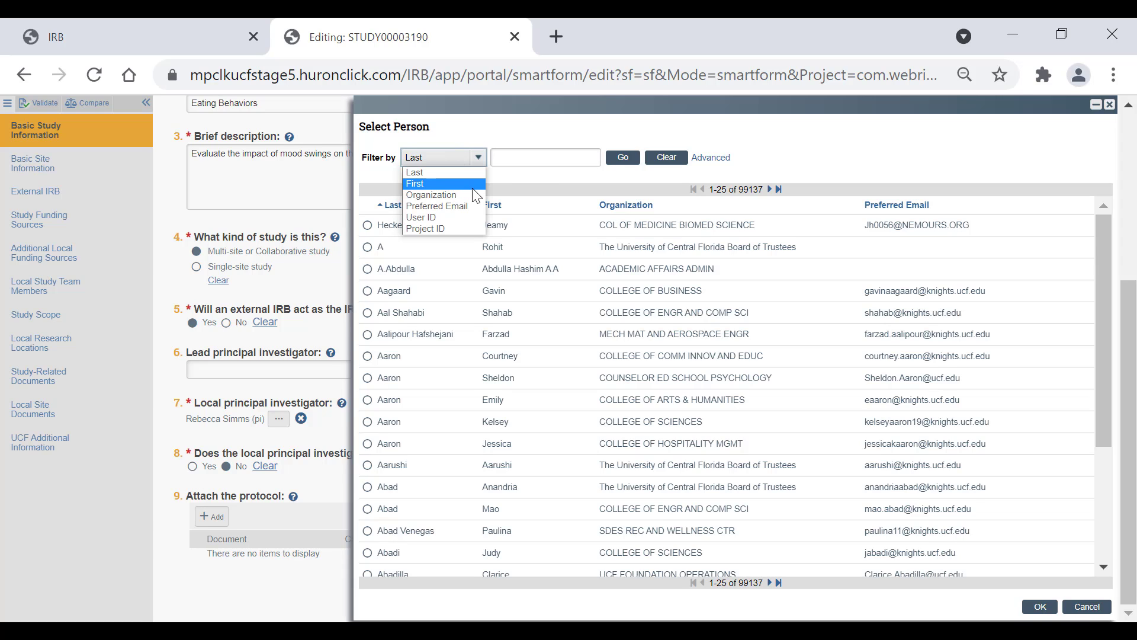
pyautogui.click(539, 170)
pyautogui.click(1087, 606)
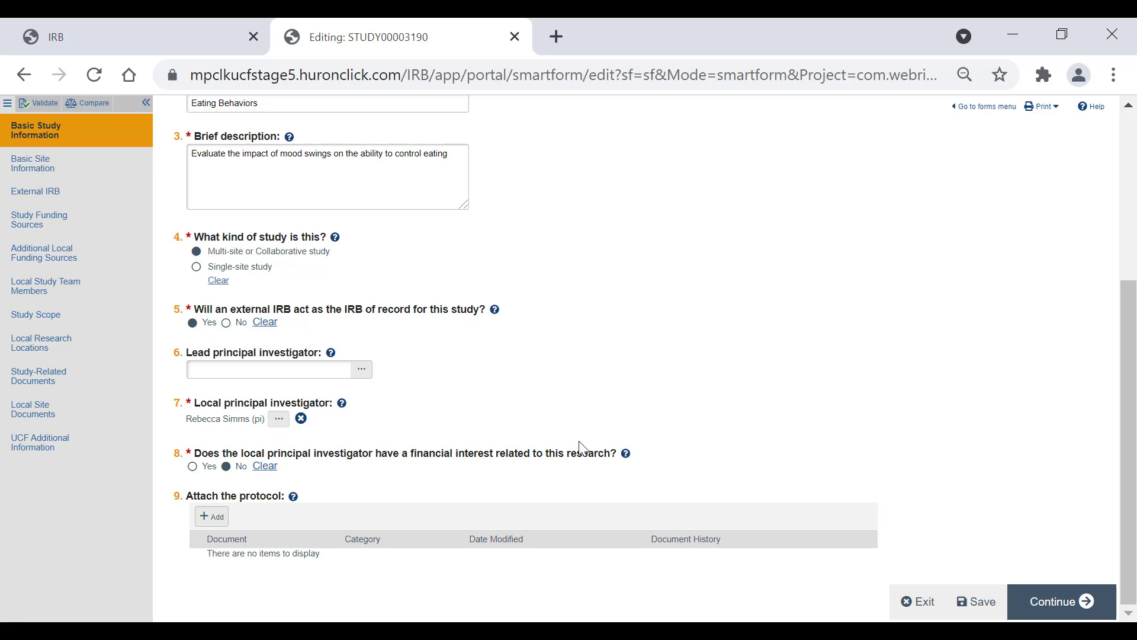
# Step: Read the financial interest help, answer No to the local investigator's financial interest question, and continue to the next section
pyautogui.click(626, 454)
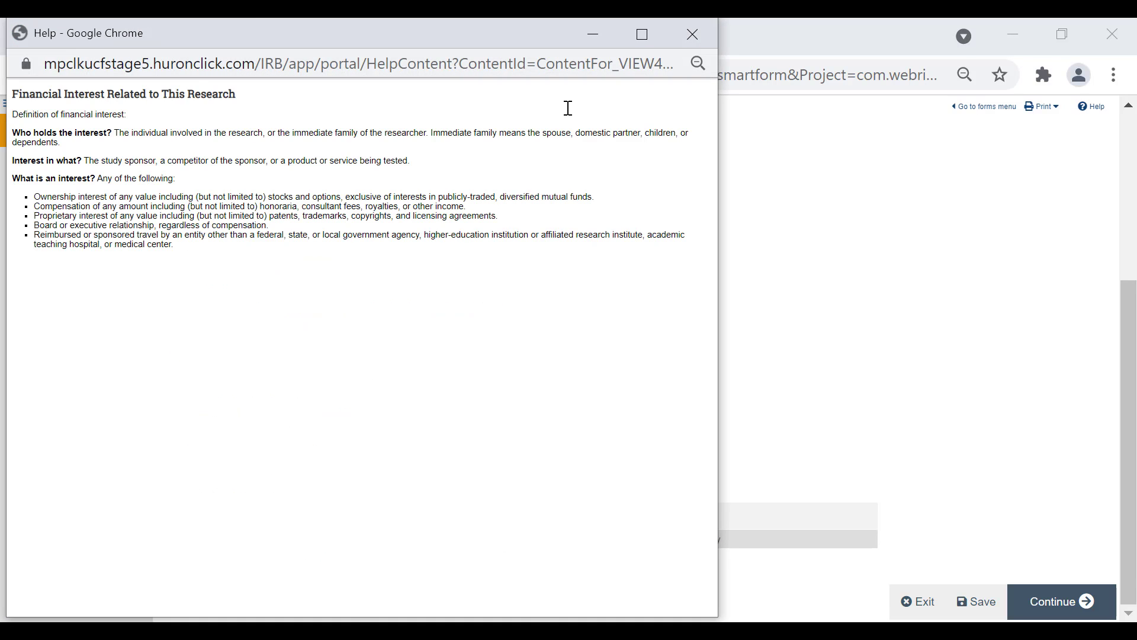
pyautogui.click(706, 42)
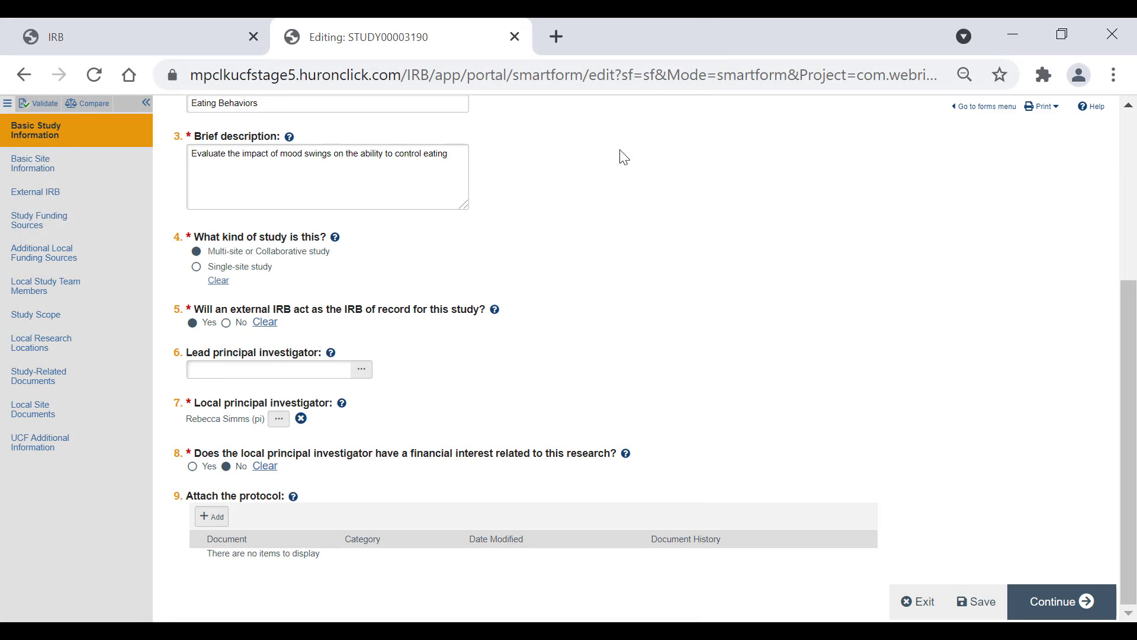
pyautogui.click(227, 467)
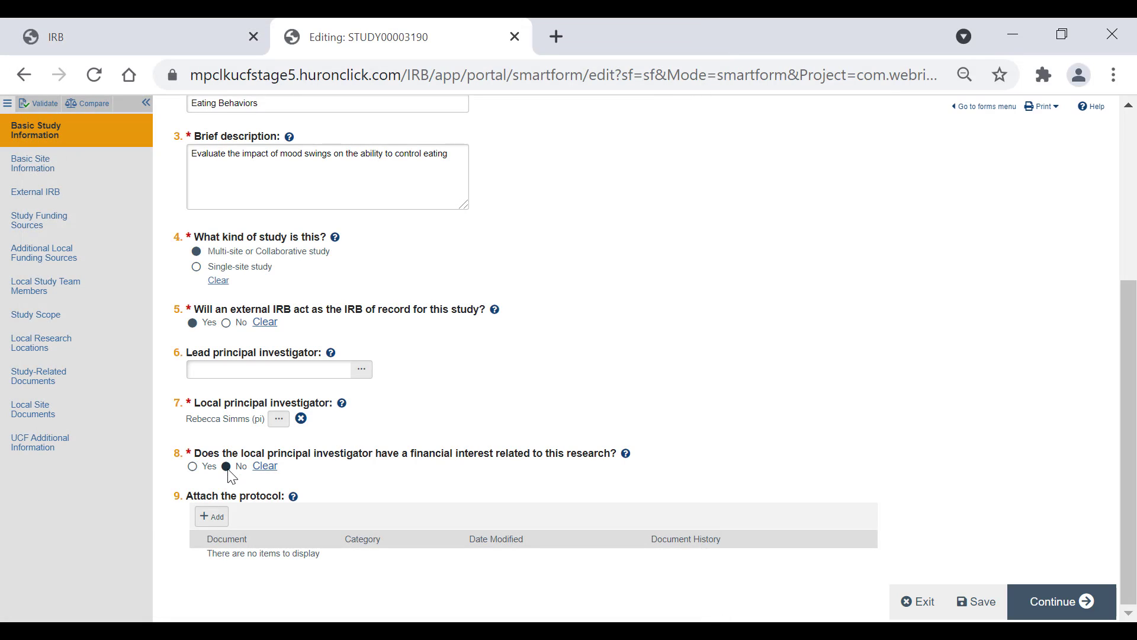
pyautogui.click(212, 515)
pyautogui.click(1038, 607)
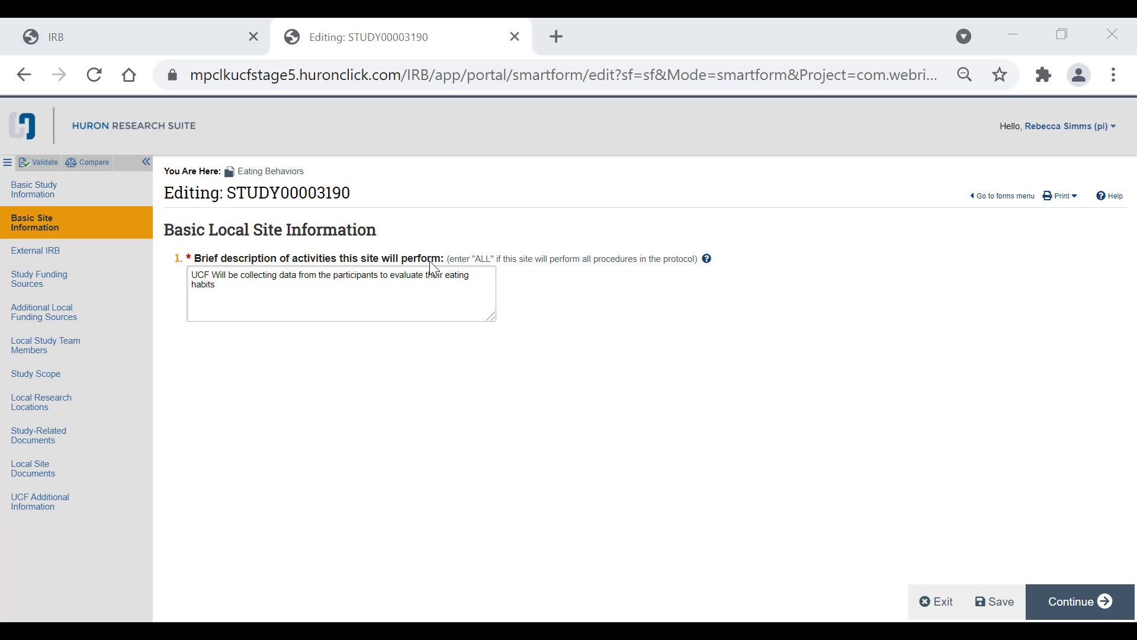
# Step: Continue from the Basic Local Site Information page to the External IRB section
pyautogui.click(214, 284)
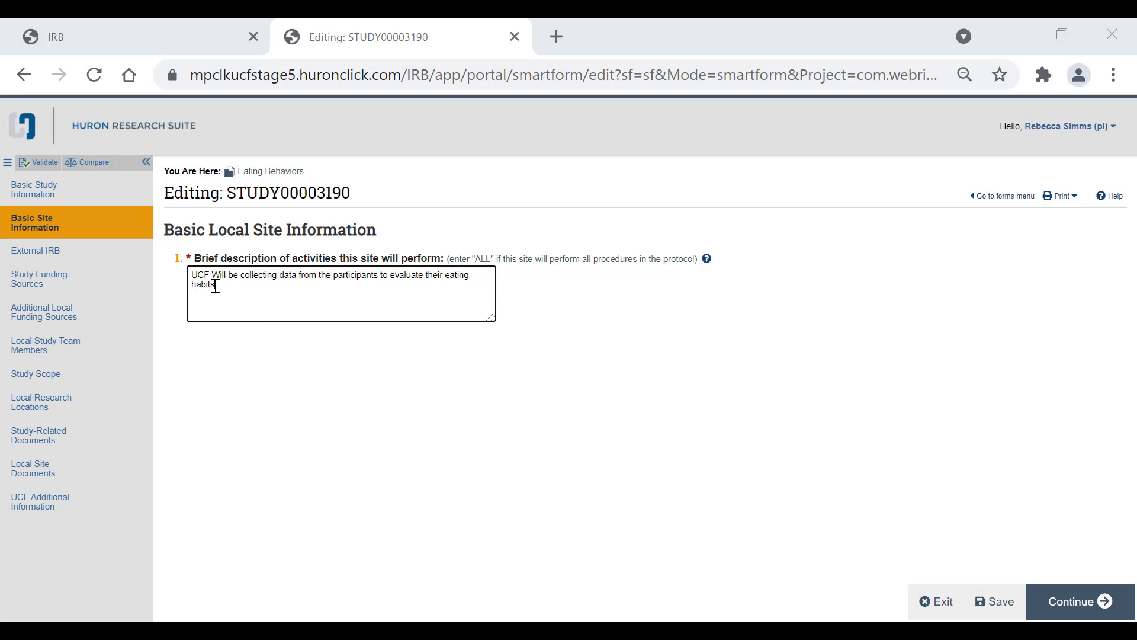
pyautogui.click(1104, 604)
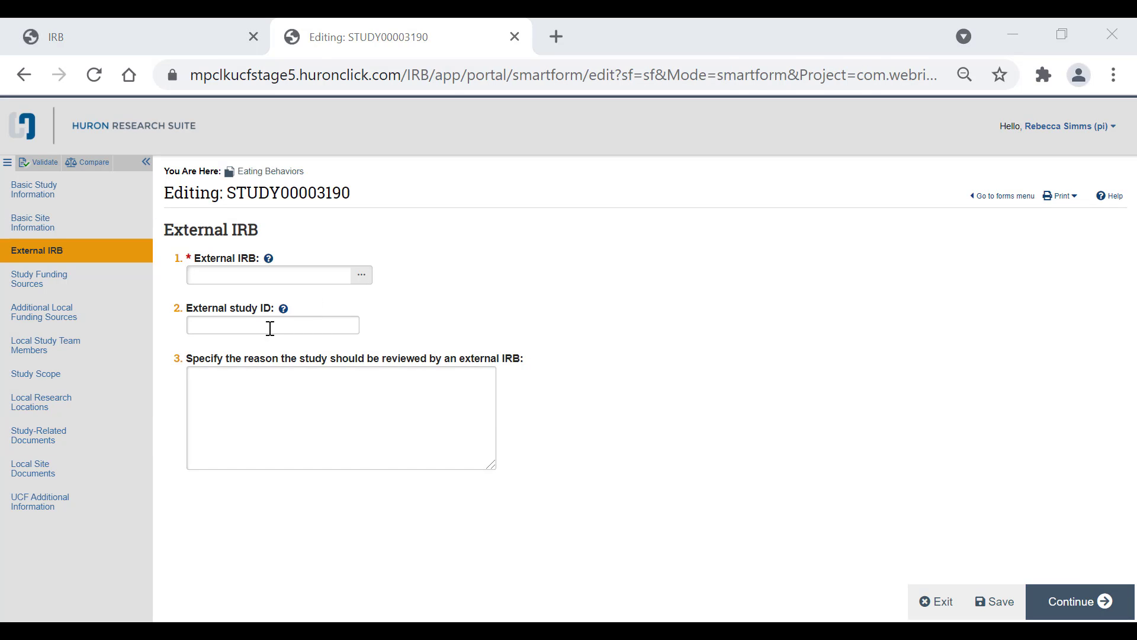
# Step: Search IRB institutional profiles for %Colorado% and select Univ of Colorado at Boulder as the external IRB
pyautogui.click(293, 283)
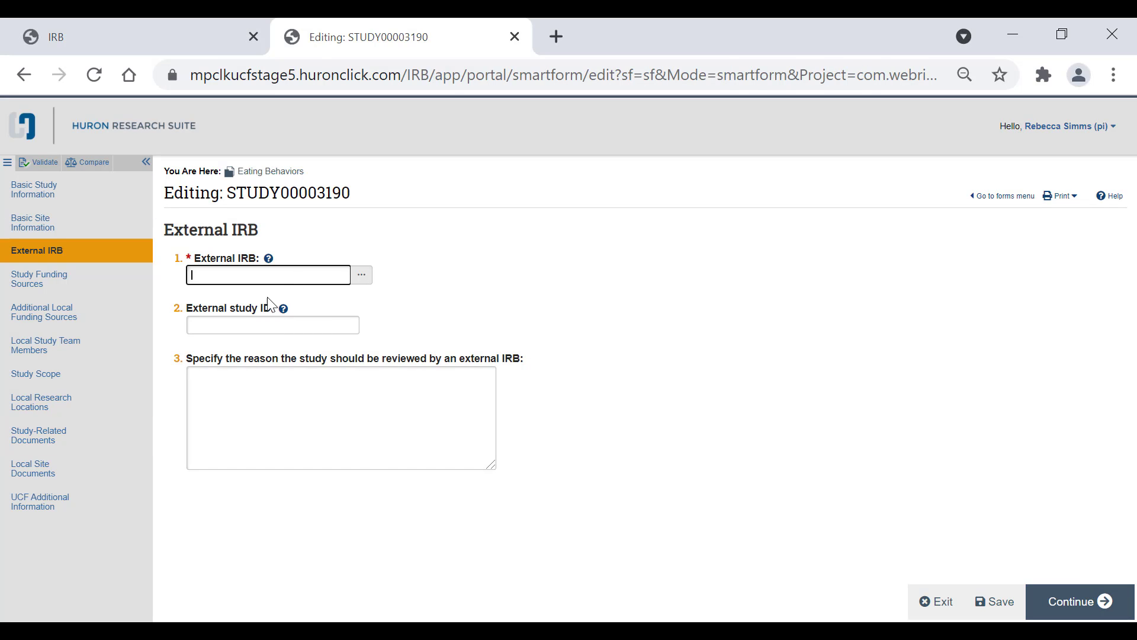
pyautogui.click(366, 281)
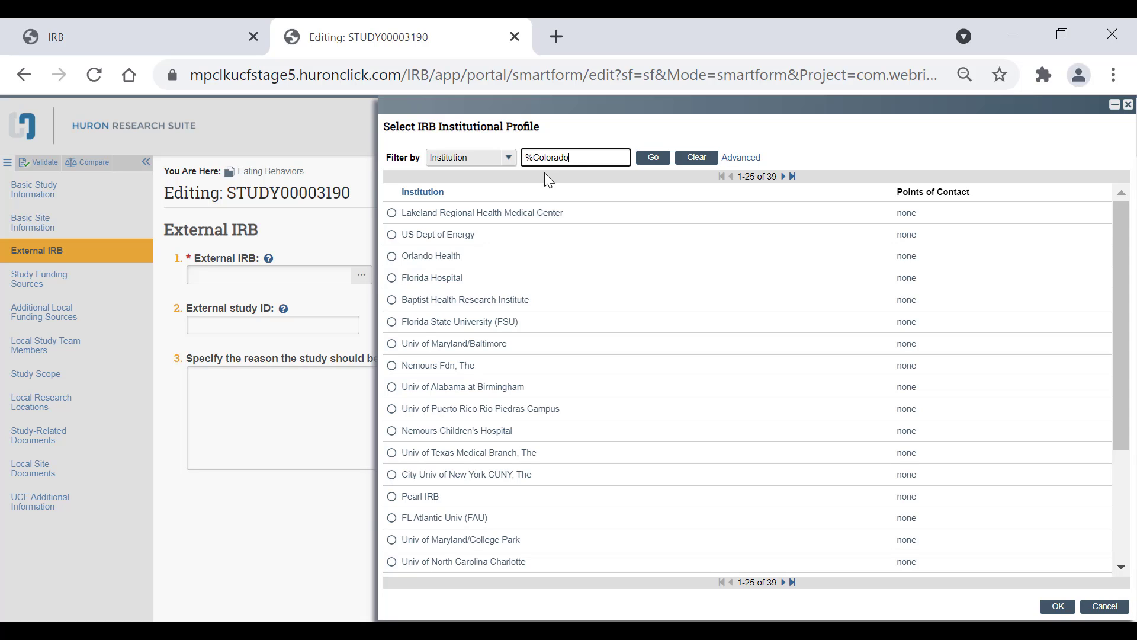
pyautogui.write('%')
pyautogui.click(652, 158)
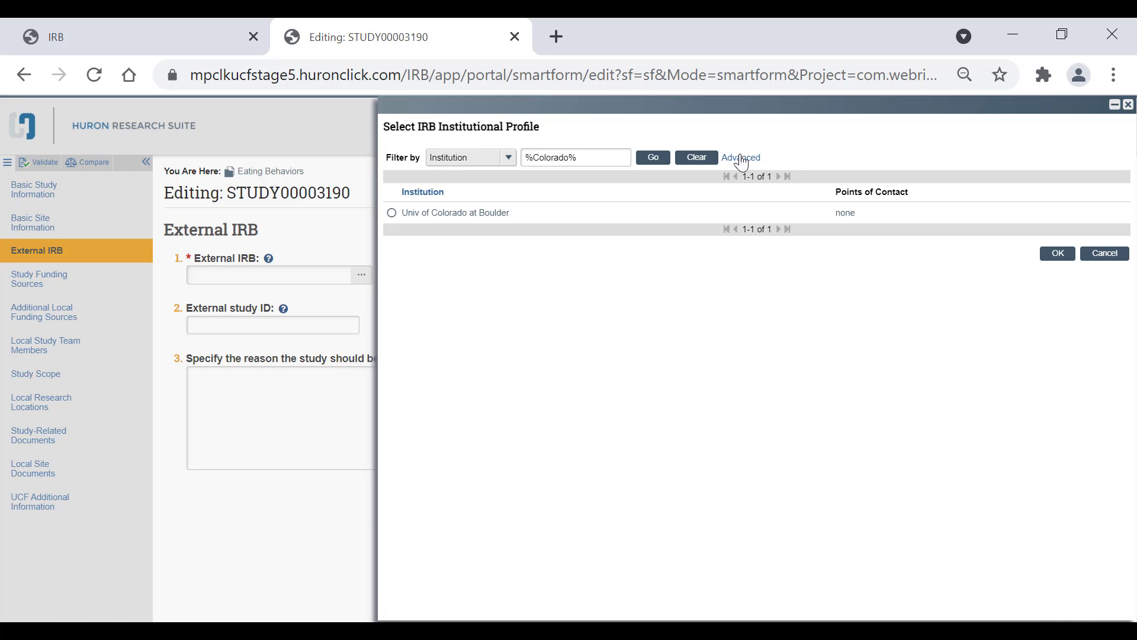
pyautogui.click(742, 163)
pyautogui.click(459, 179)
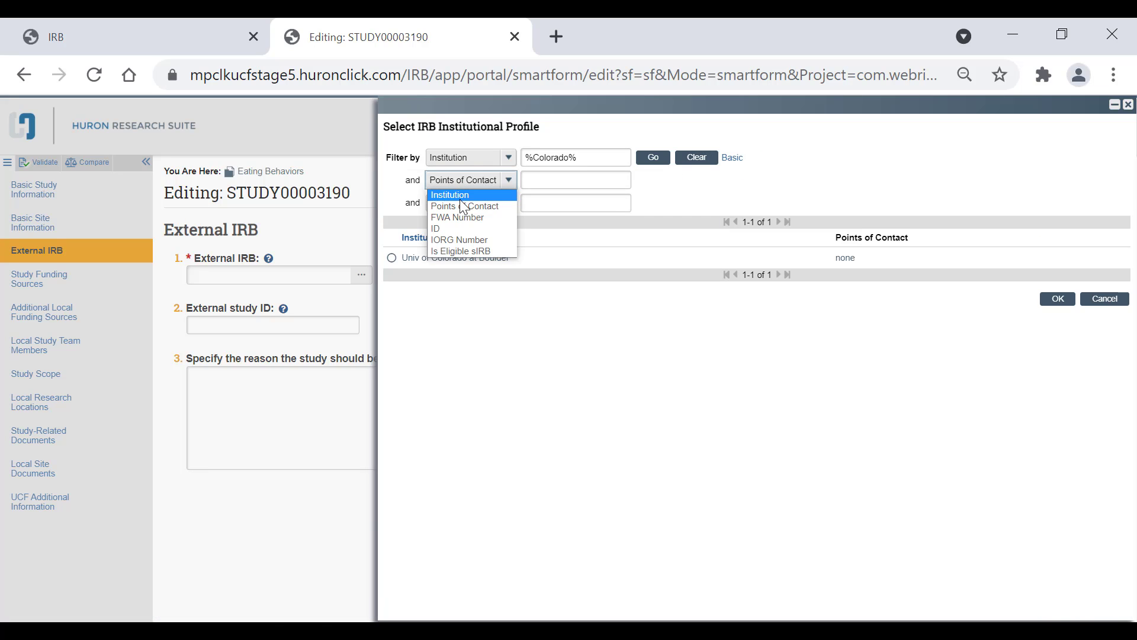
pyautogui.click(502, 240)
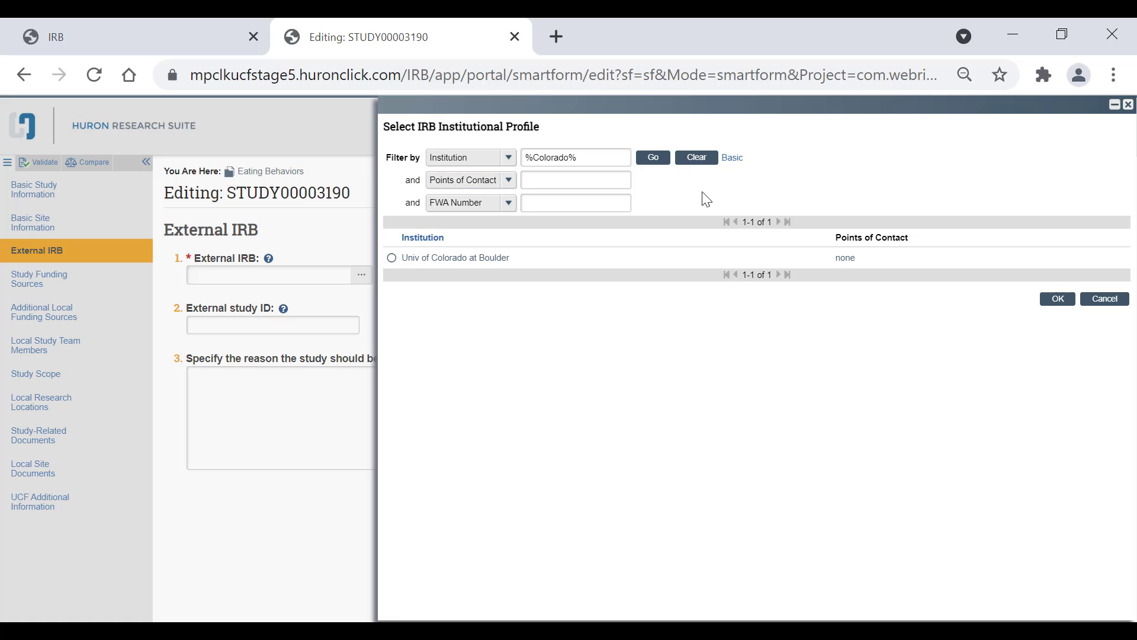
pyautogui.click(732, 158)
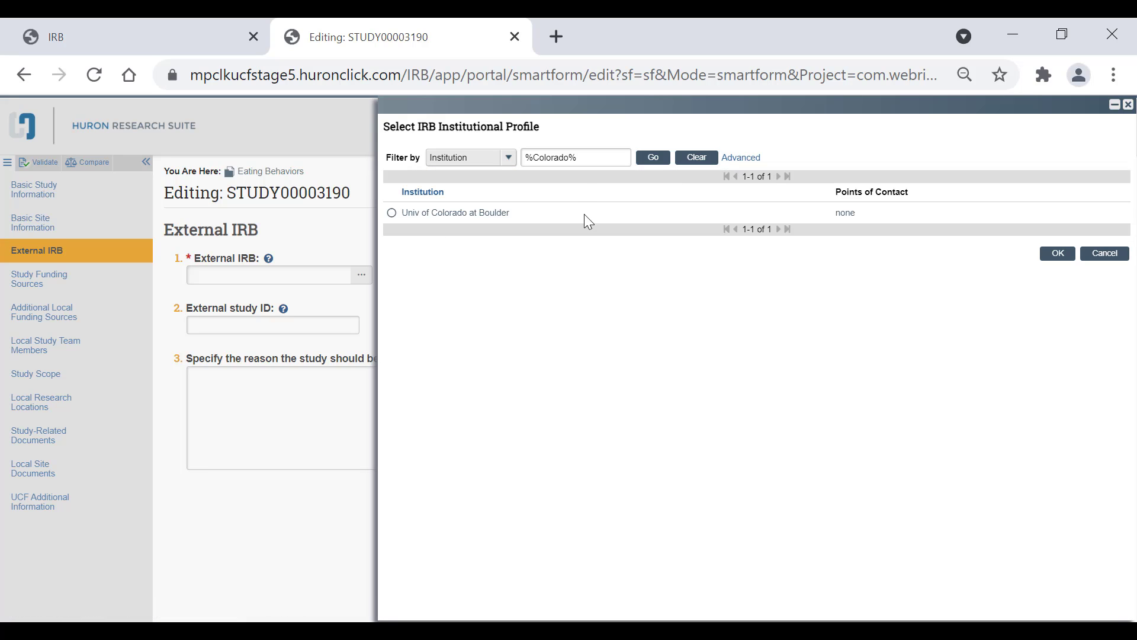
pyautogui.moveTo(528, 159); pyautogui.dragTo(598, 151)
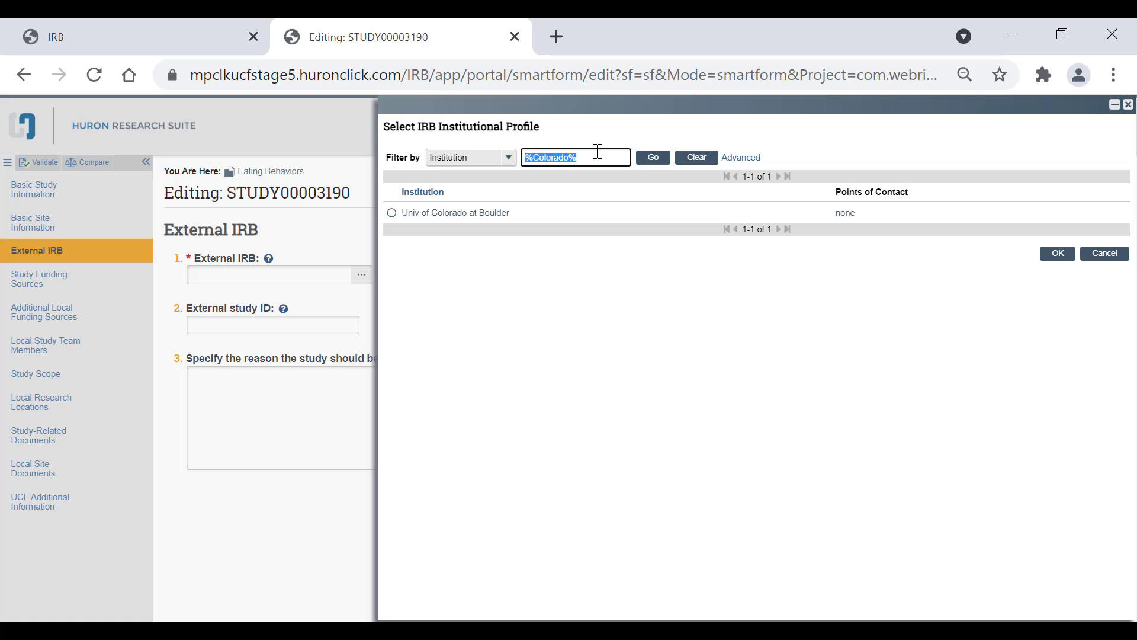
pyautogui.click(598, 158)
pyautogui.moveTo(525, 158); pyautogui.dragTo(589, 155)
pyautogui.click(589, 154)
pyautogui.click(477, 214)
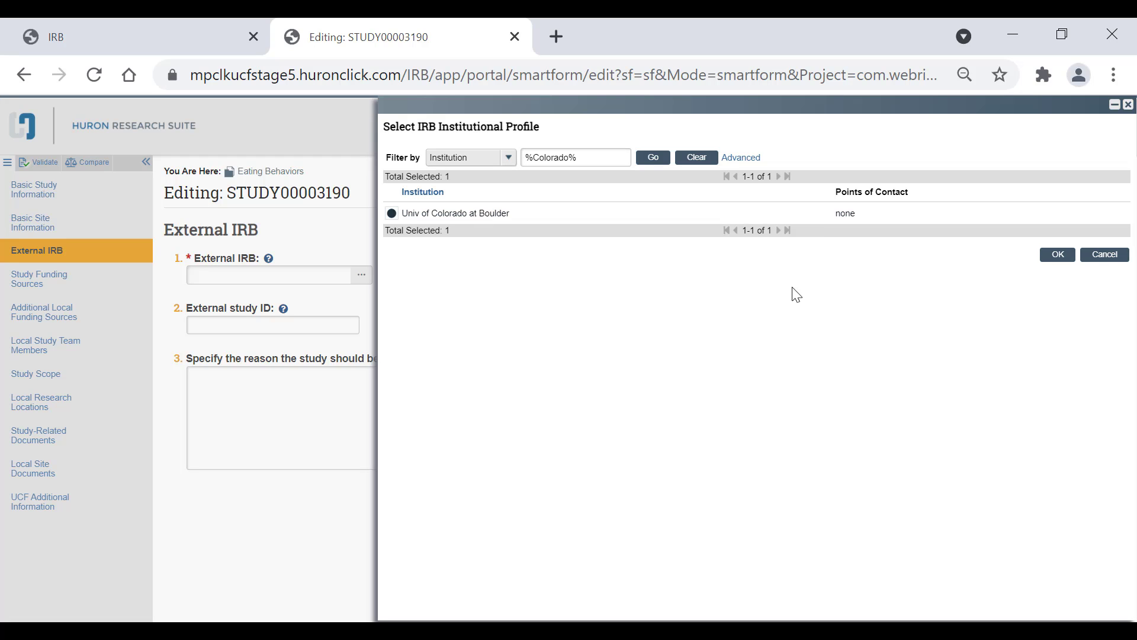
pyautogui.click(1057, 257)
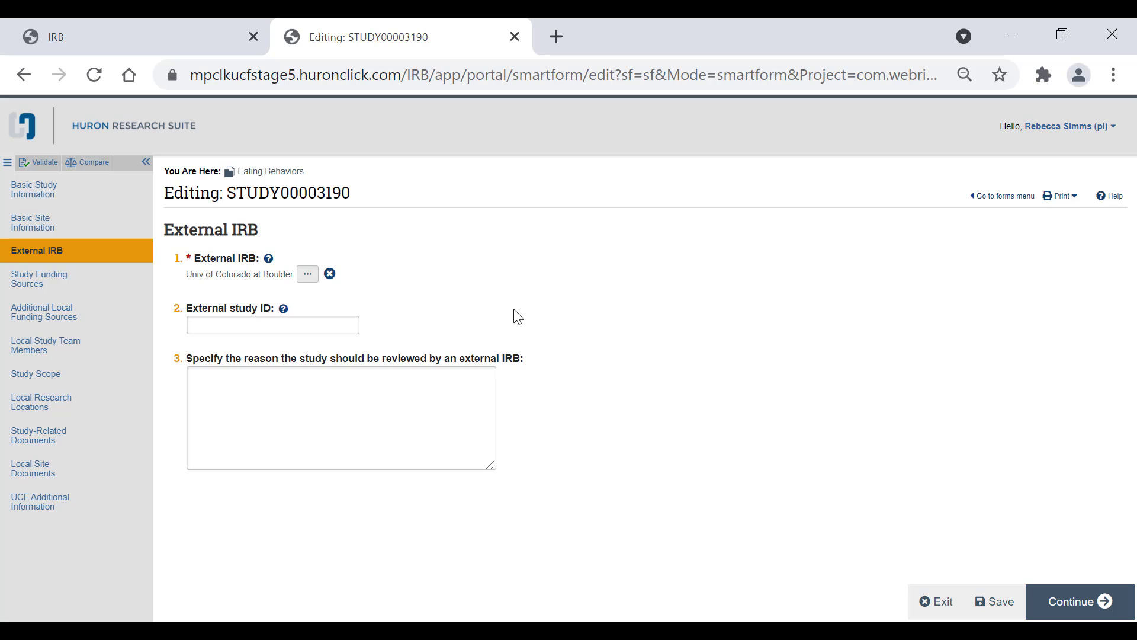
# Step: Skip the external study ID and reason fields and continue to Study Funding Sources
pyautogui.click(296, 322)
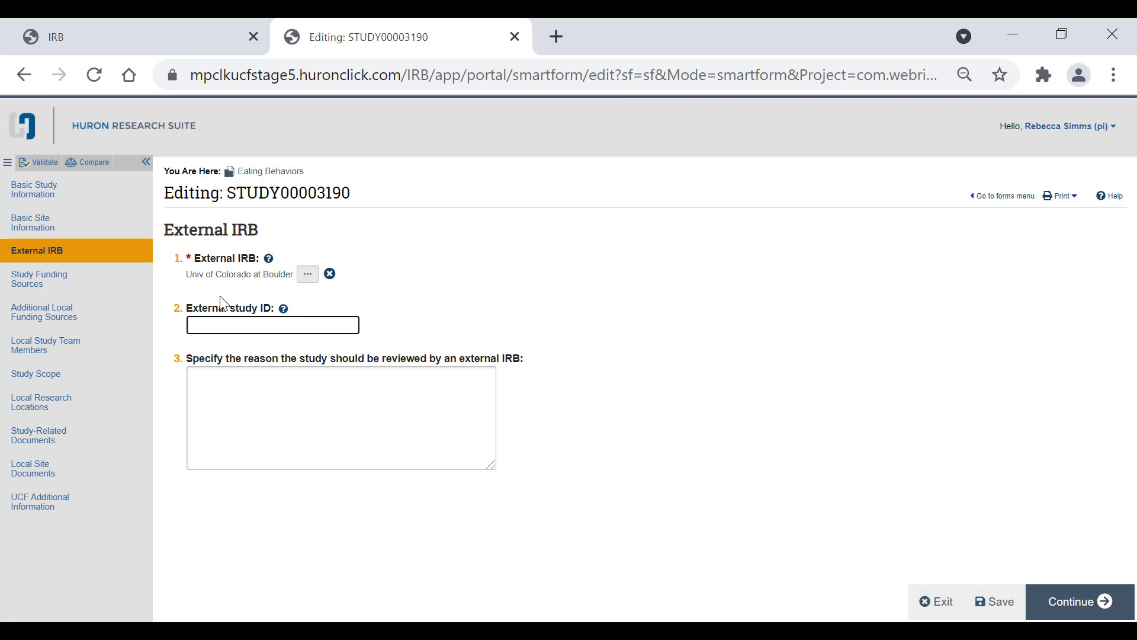
pyautogui.click(268, 387)
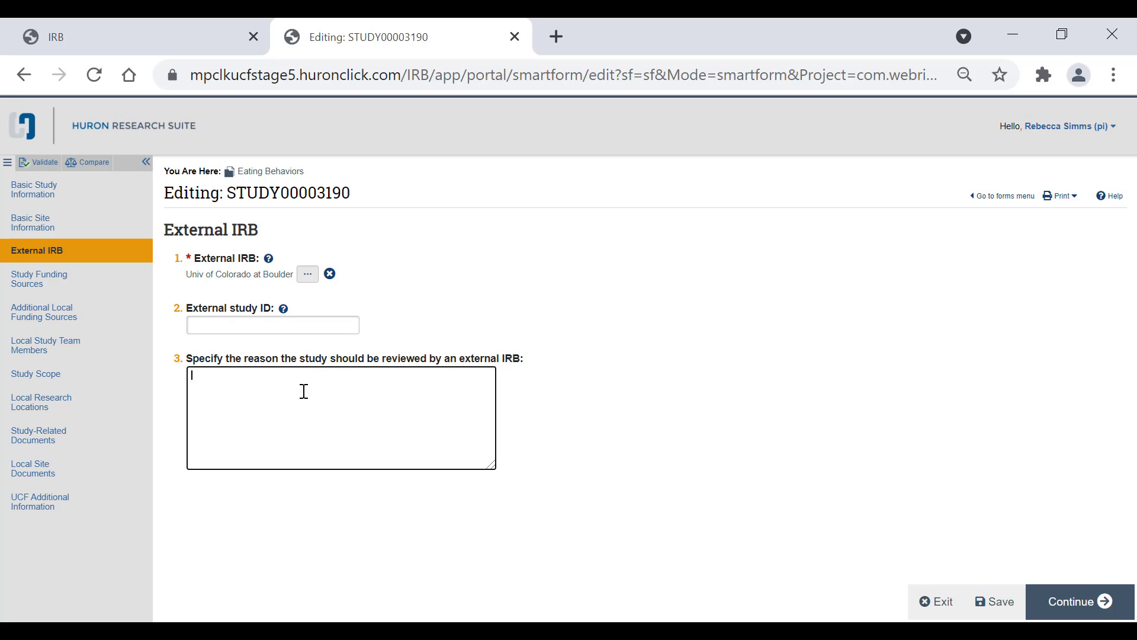
pyautogui.click(1072, 600)
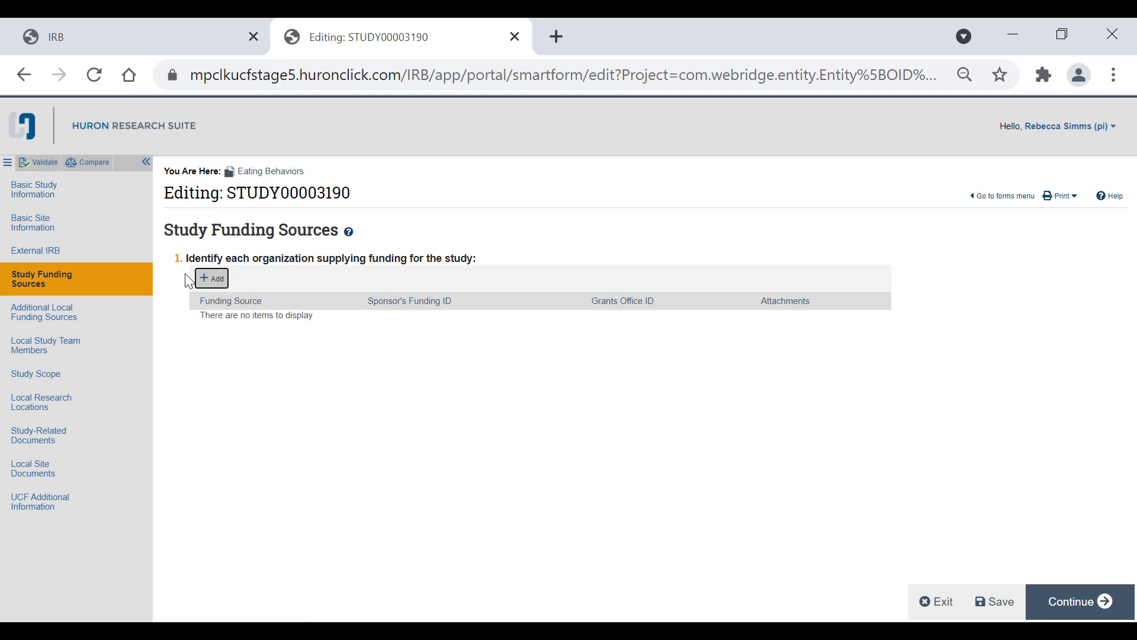
# Step: Add a funding source by searching %9 Degrees% and choosing 9 Degrees of Human as the funding organization
pyautogui.click(212, 279)
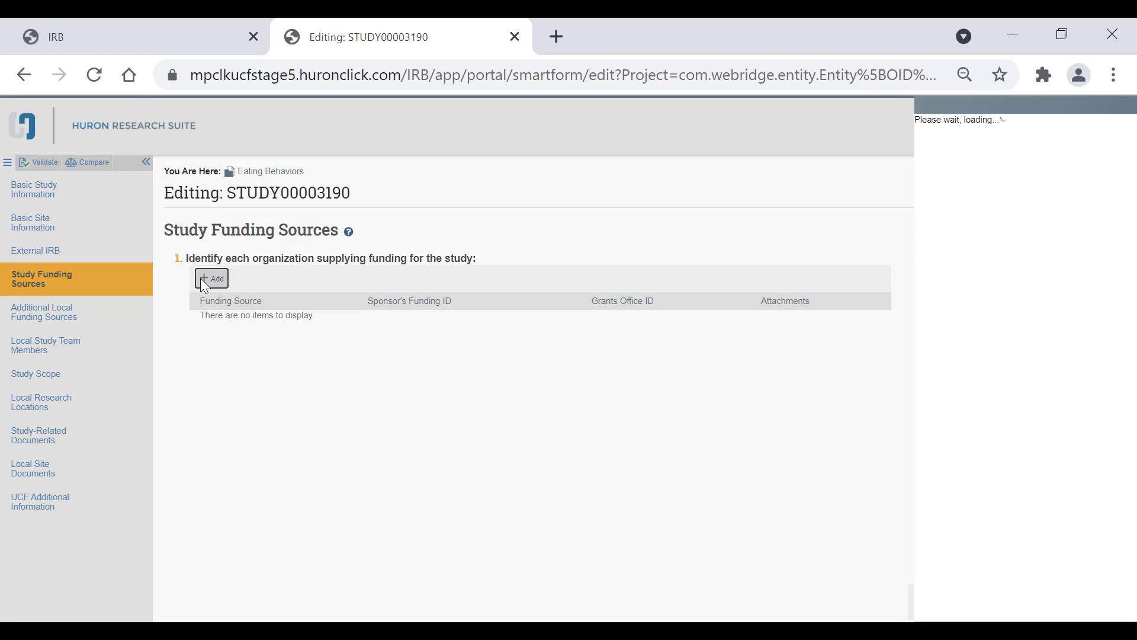
pyautogui.click(522, 209)
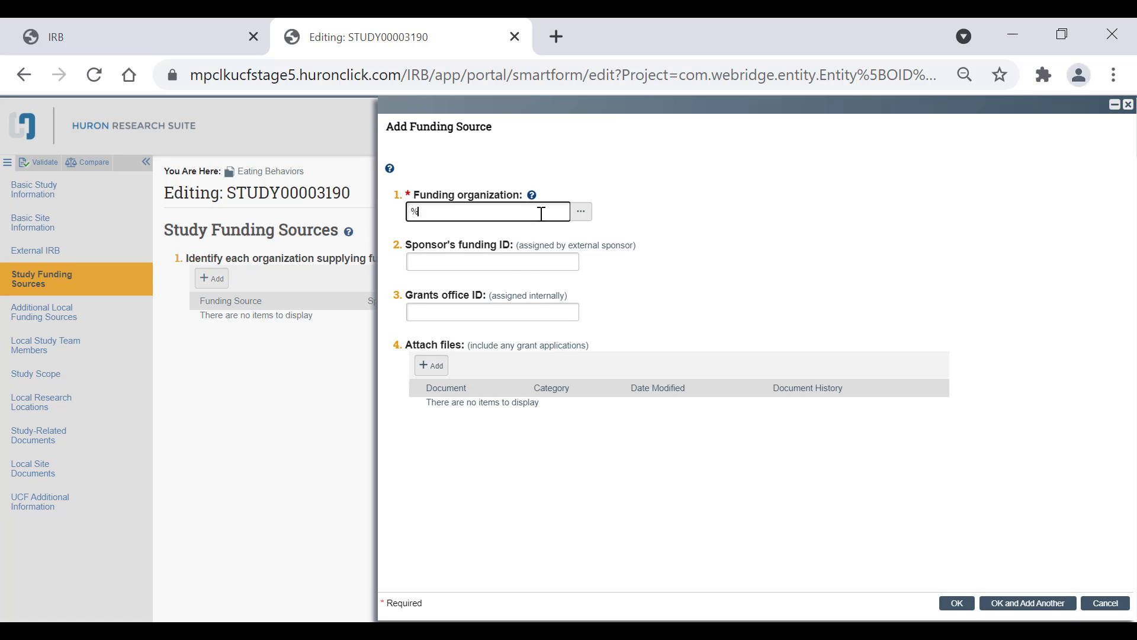
pyautogui.write('8')
pyautogui.write(' Degrees%')
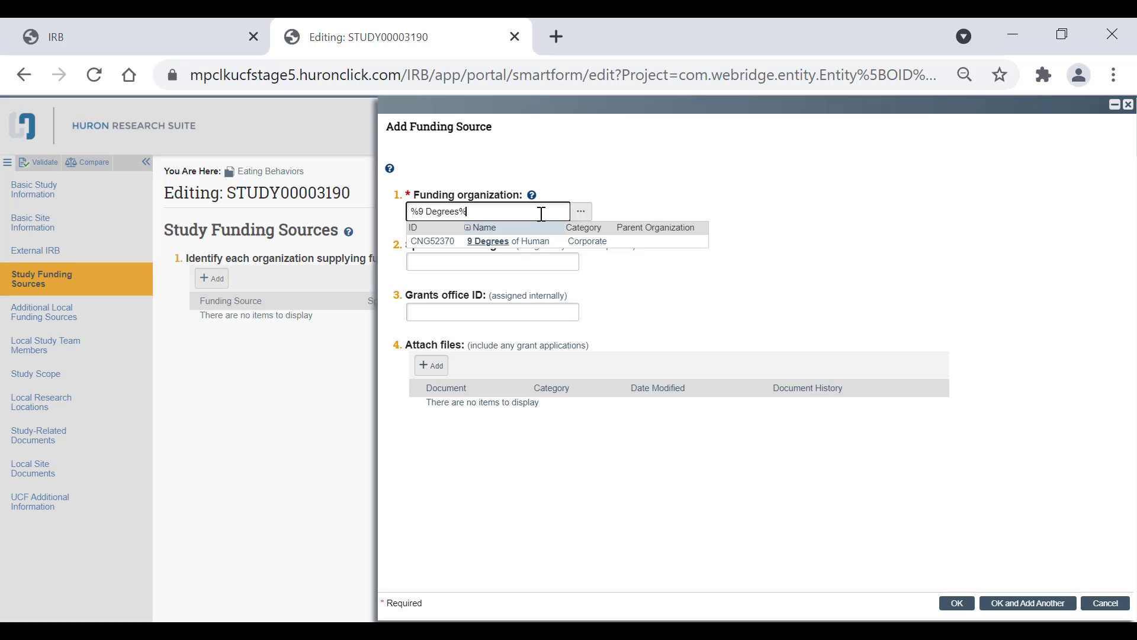
pyautogui.click(567, 243)
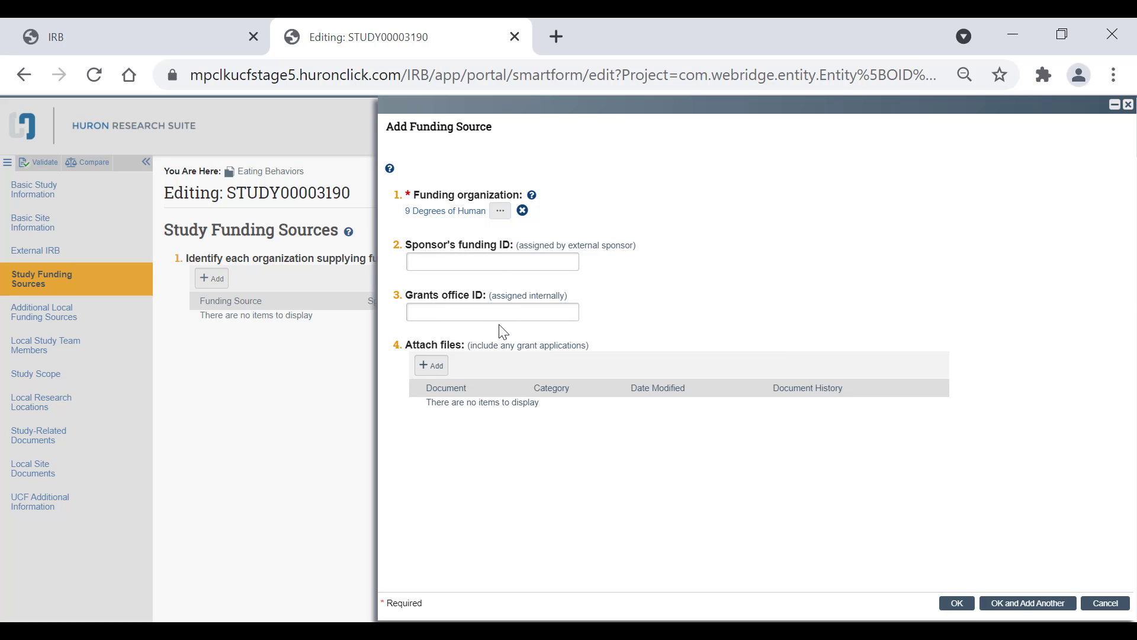
pyautogui.click(441, 368)
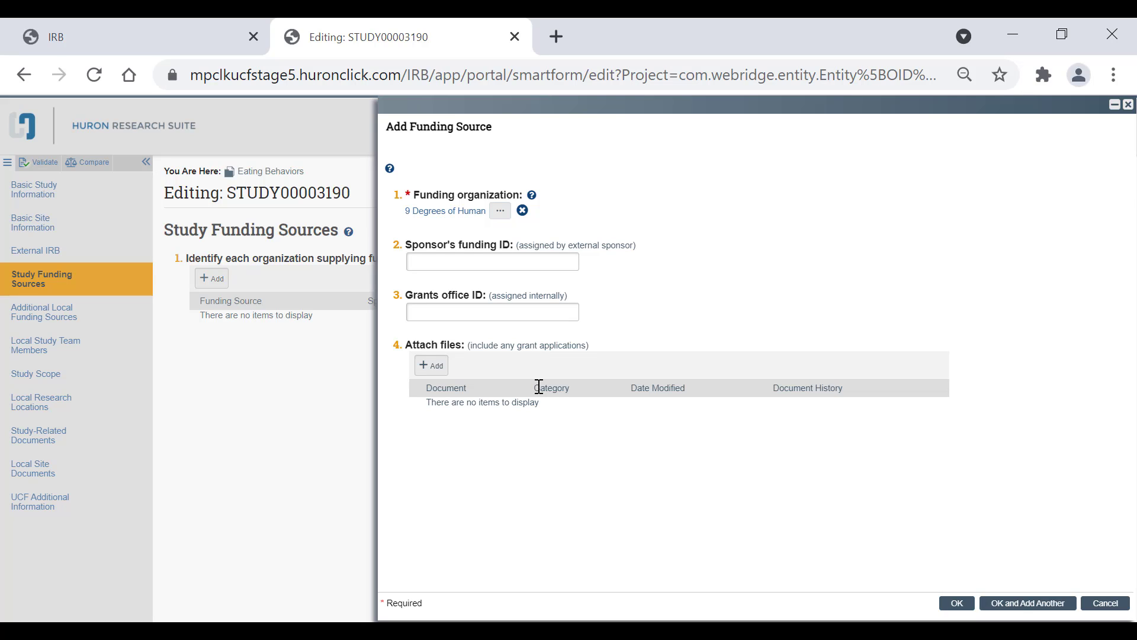
pyautogui.click(958, 605)
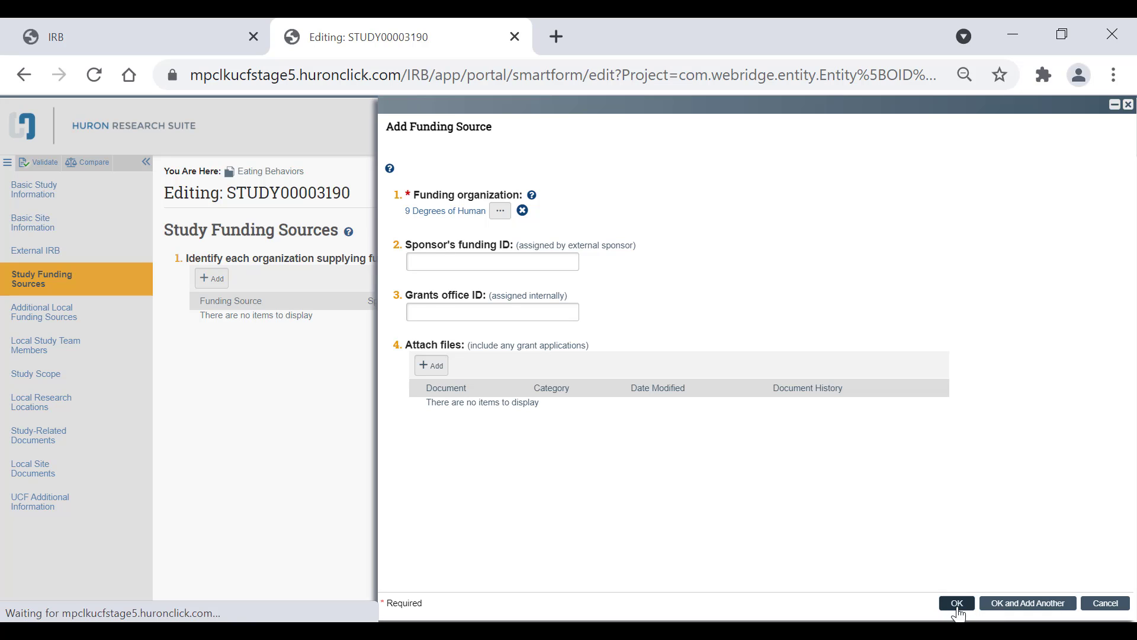
# Step: Save the 9 Degrees of Human funding source and continue to Additional Local Funding Sources
pyautogui.click(958, 613)
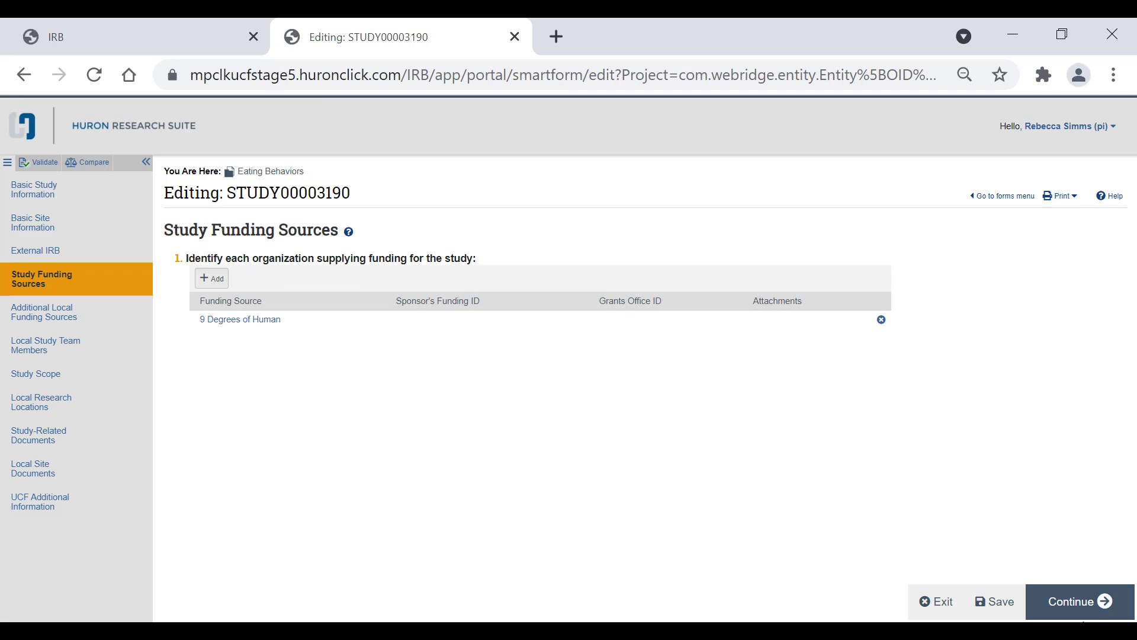
pyautogui.click(1096, 610)
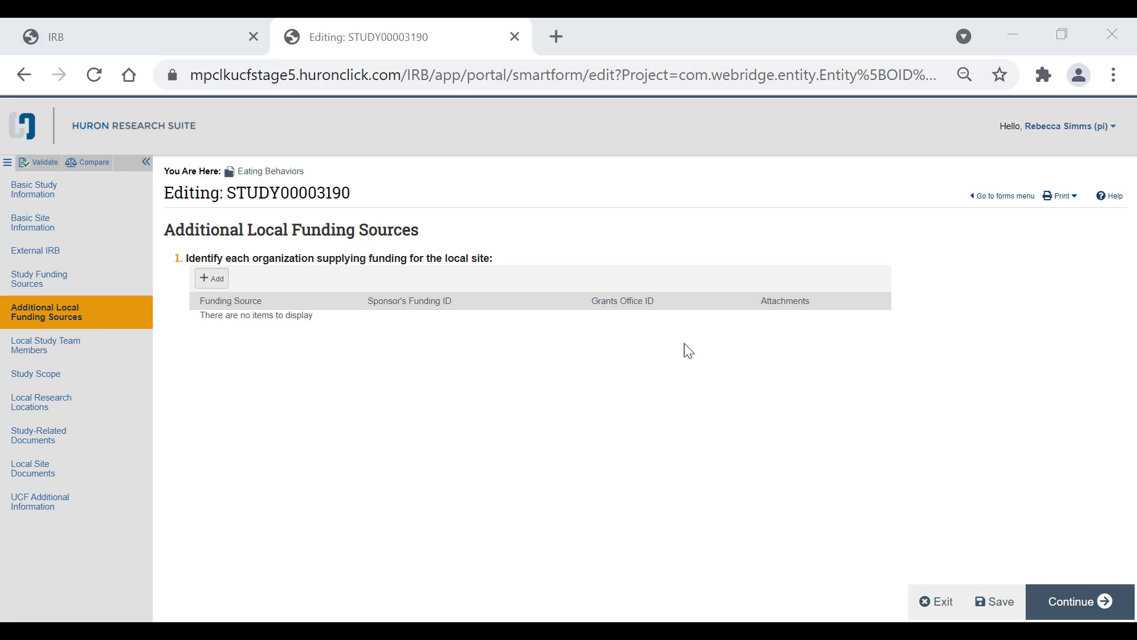
# Step: Add 9 Degrees of Human as a local funding source by searching %9 degre as the funding organization
pyautogui.click(209, 282)
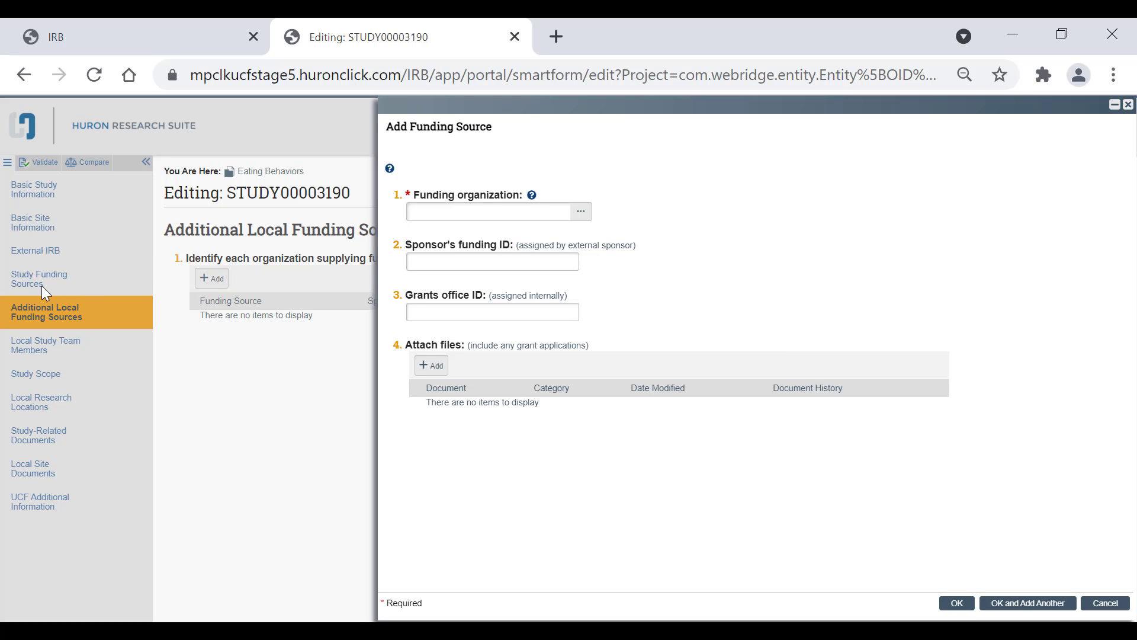
pyautogui.click(457, 214)
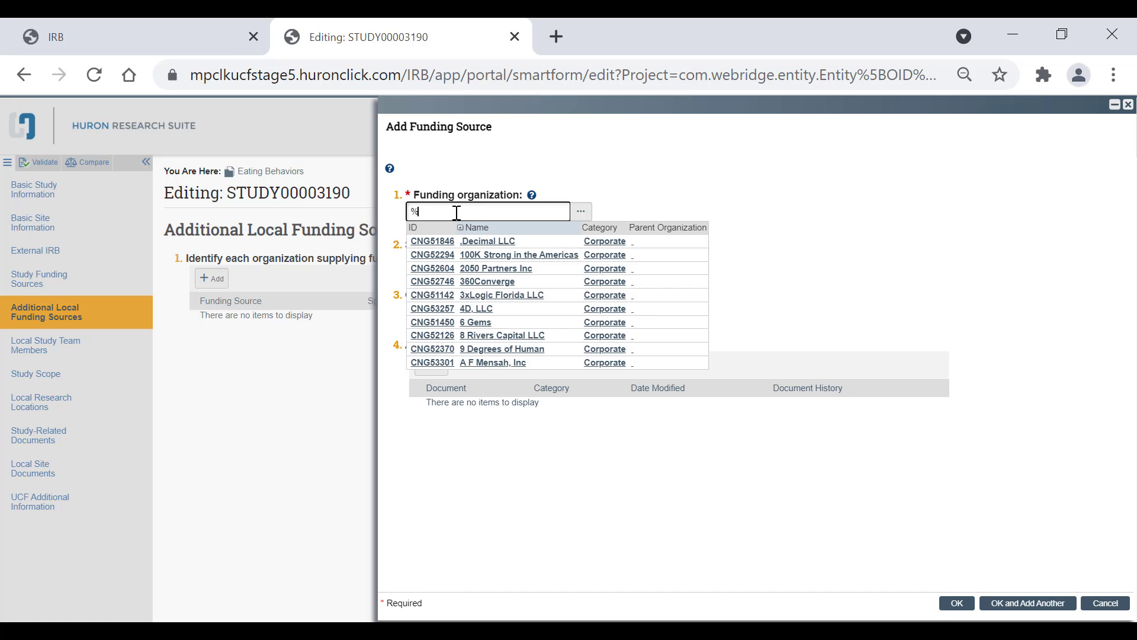
pyautogui.write('9 degrees%')
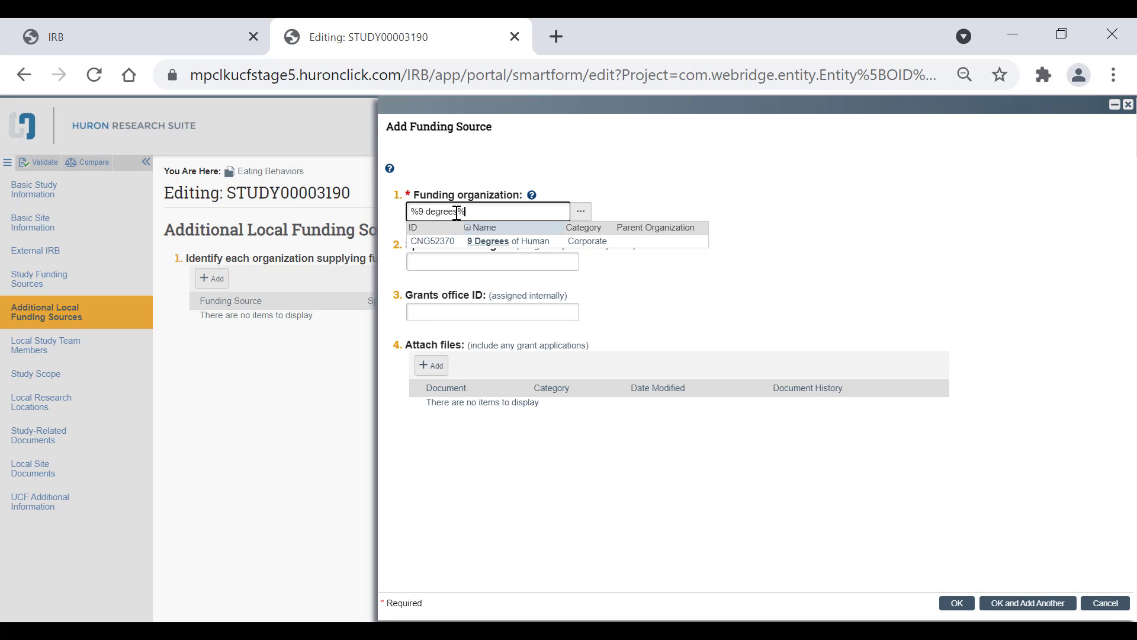
pyautogui.click(474, 241)
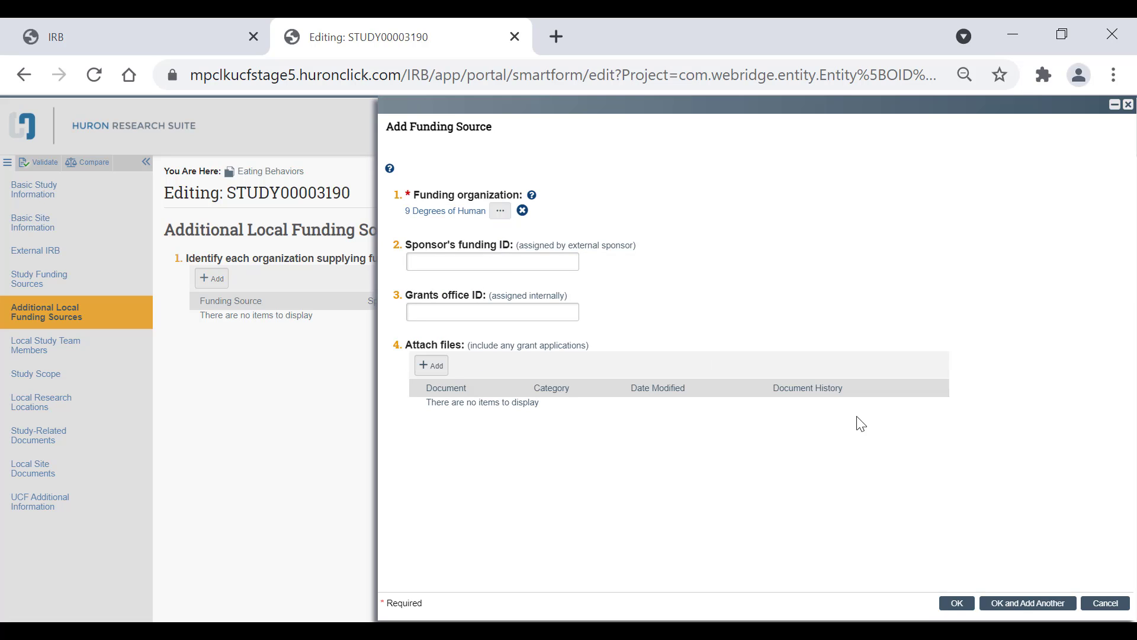
pyautogui.click(955, 603)
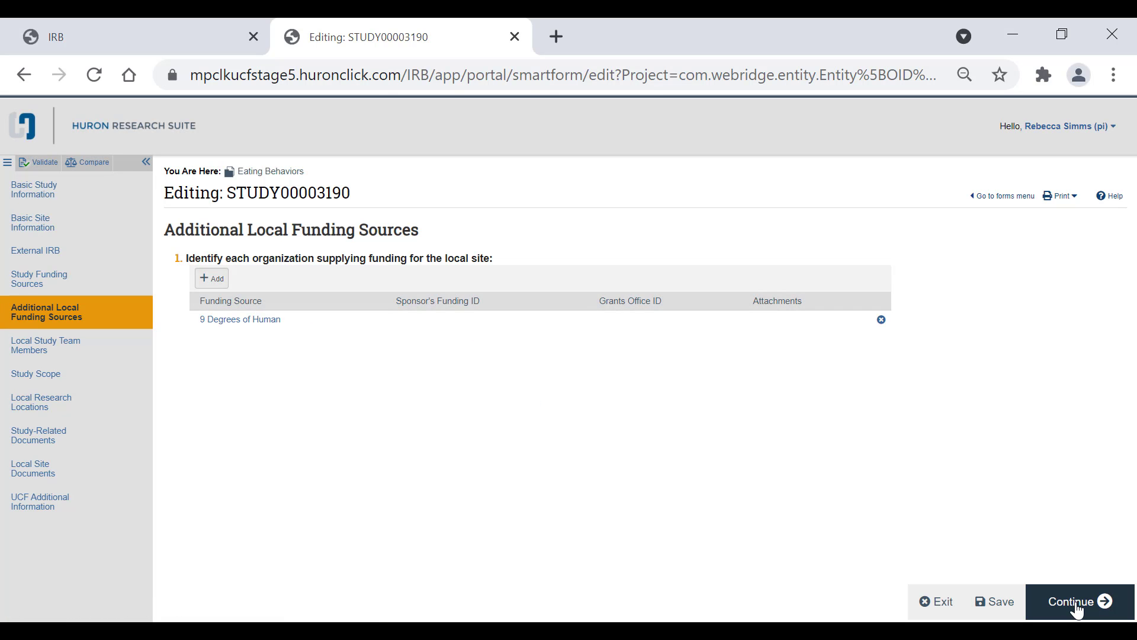
# Step: Continue to Local Study Team Members and add a team member by searching and selecting the person's name
pyautogui.click(1077, 611)
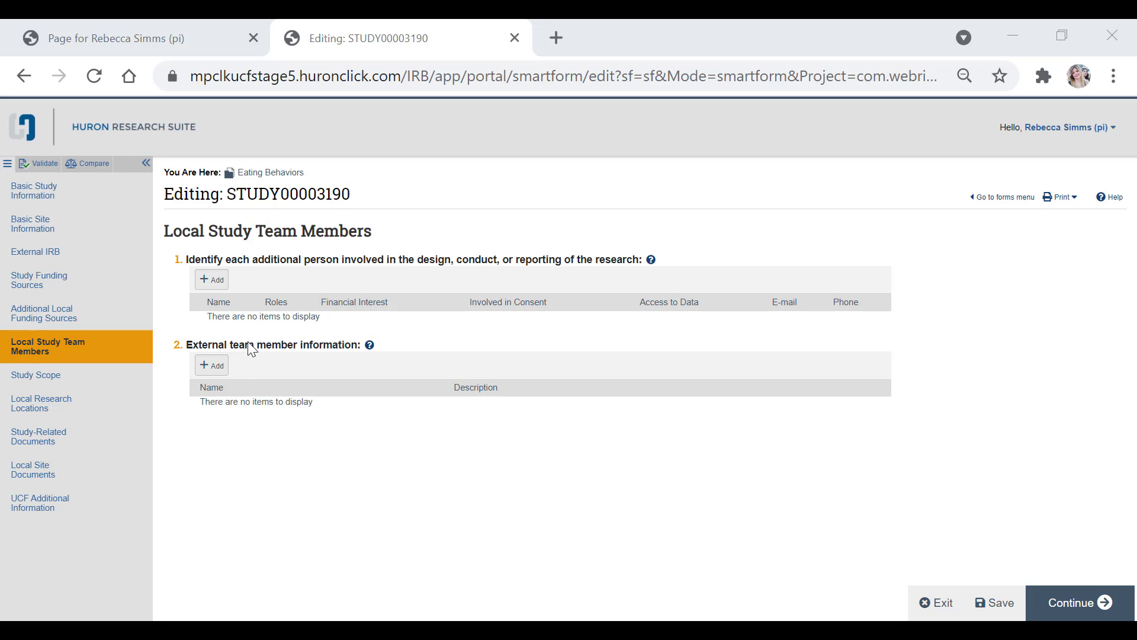
pyautogui.click(212, 280)
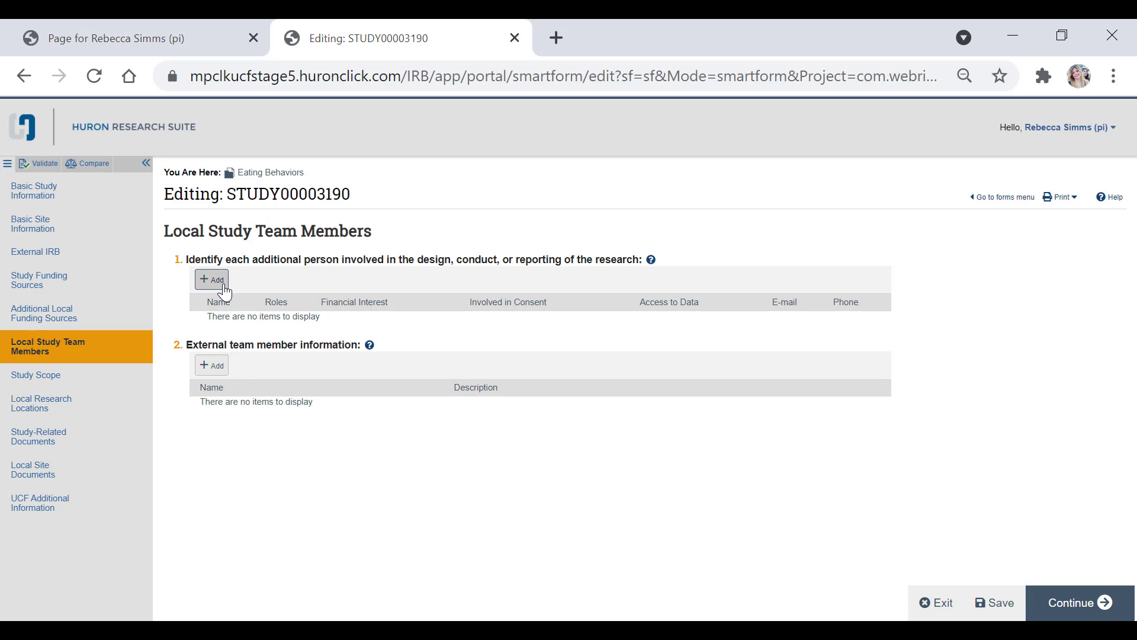
pyautogui.click(549, 182)
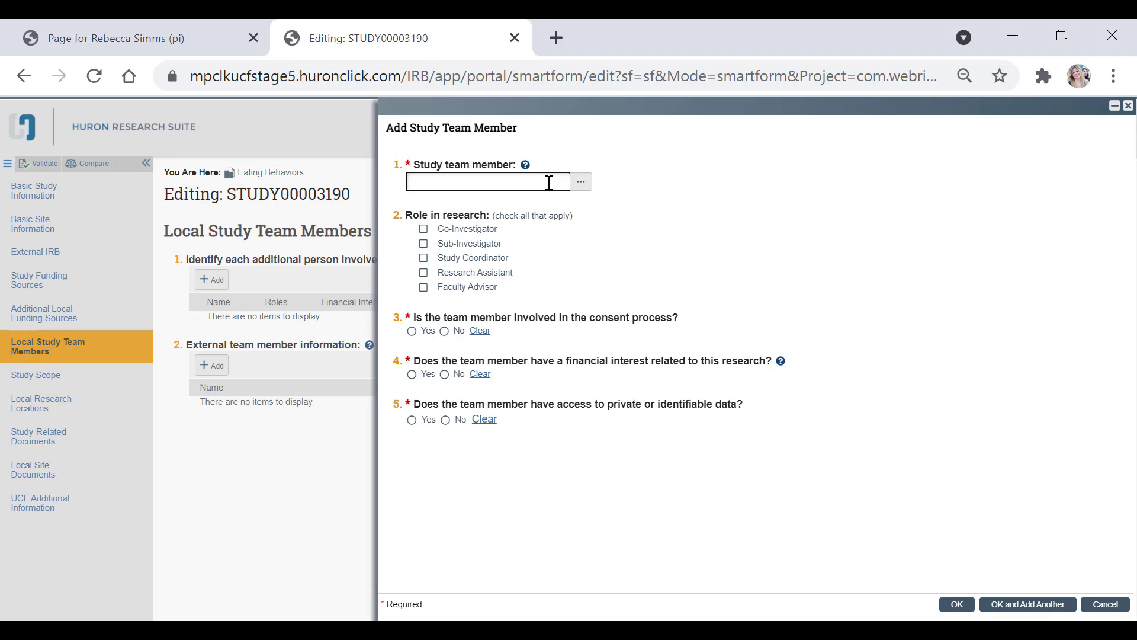
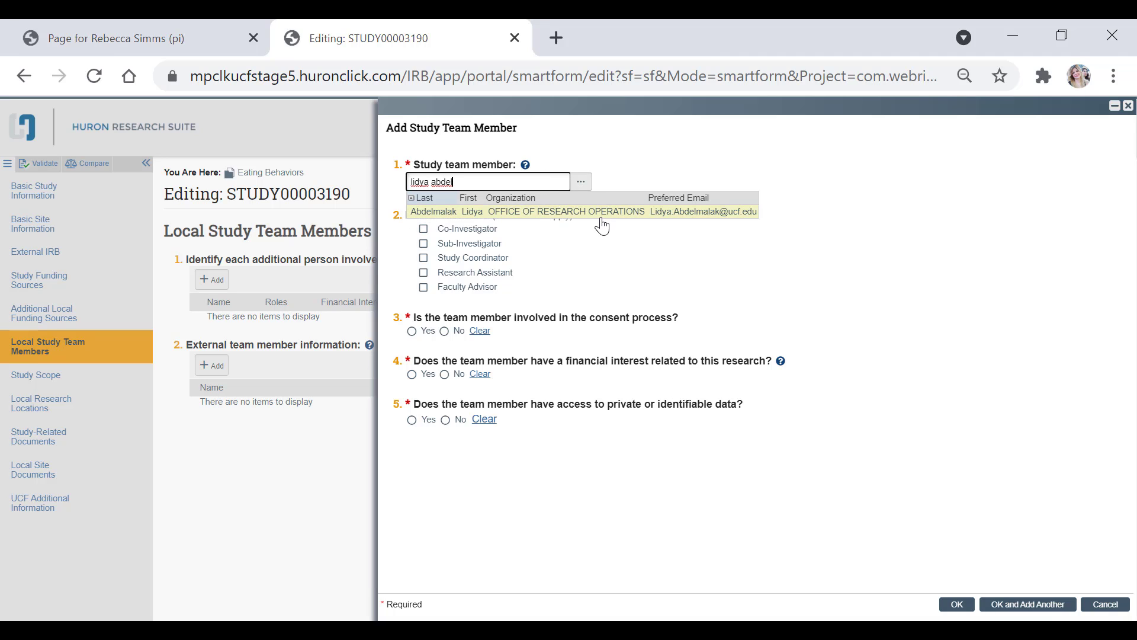
pyautogui.click(583, 212)
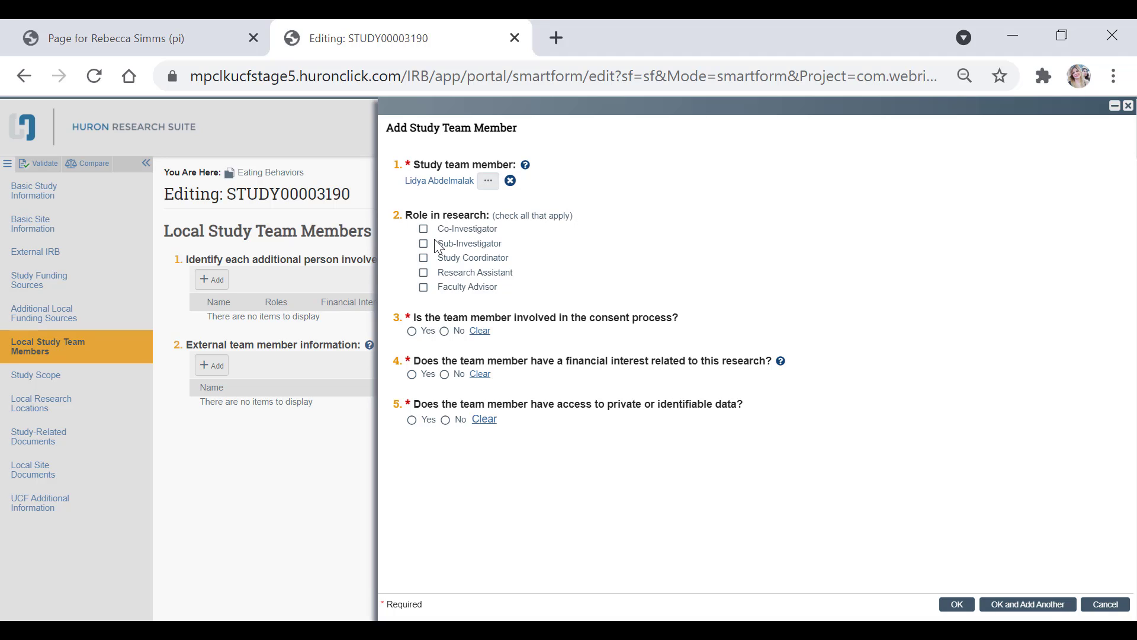
# Step: Check the Study Coordinator and Research Assistant roles and answer No to consent process involvement
pyautogui.click(470, 261)
pyautogui.click(472, 274)
pyautogui.click(445, 331)
# Step: Read the financial interest help, answer No to financial interest and private data access, and save the team member
pyautogui.click(779, 362)
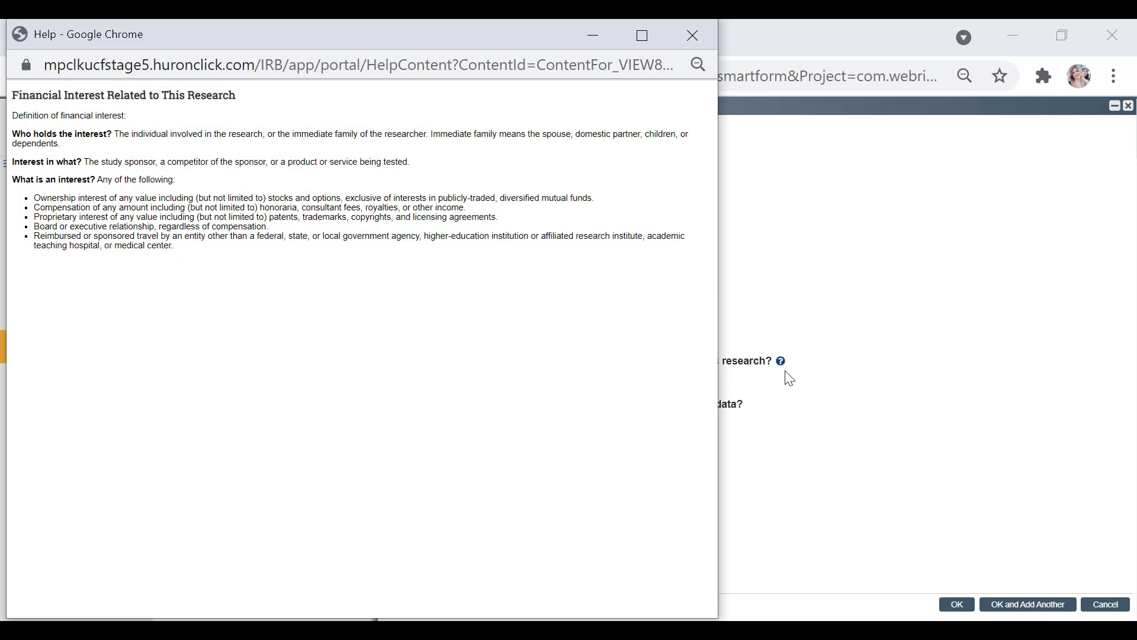
pyautogui.click(676, 41)
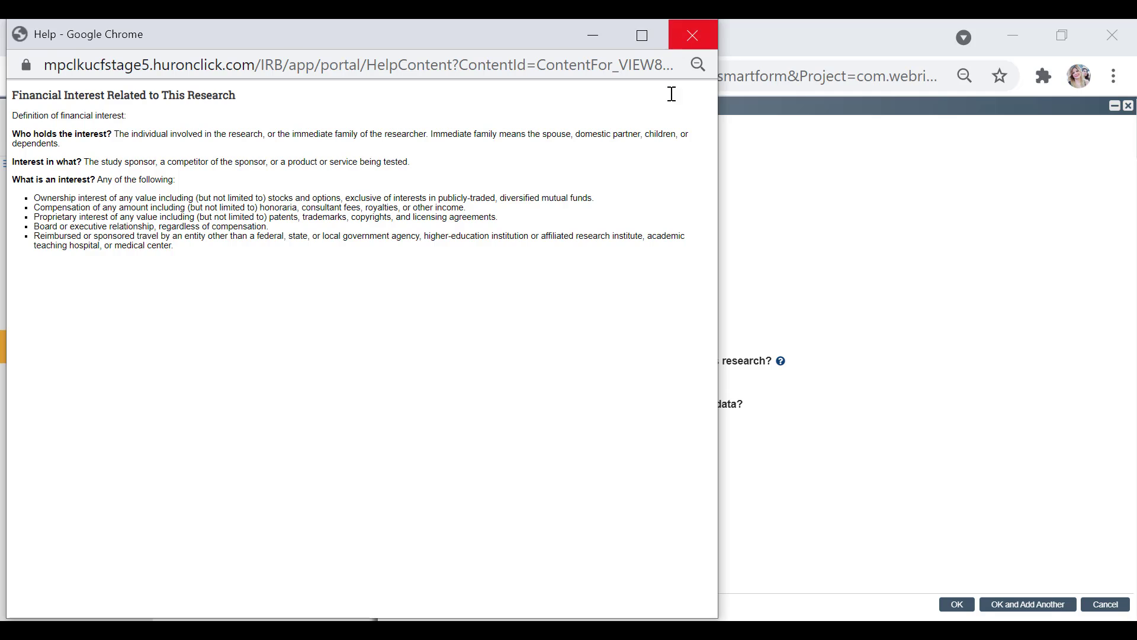
pyautogui.click(444, 374)
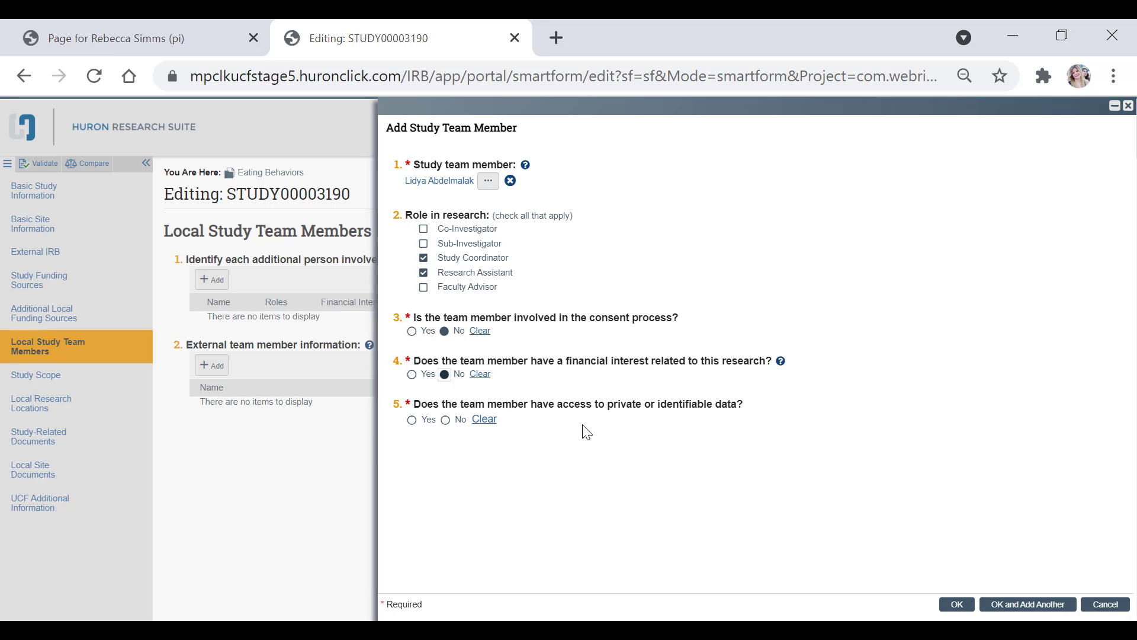
pyautogui.click(445, 419)
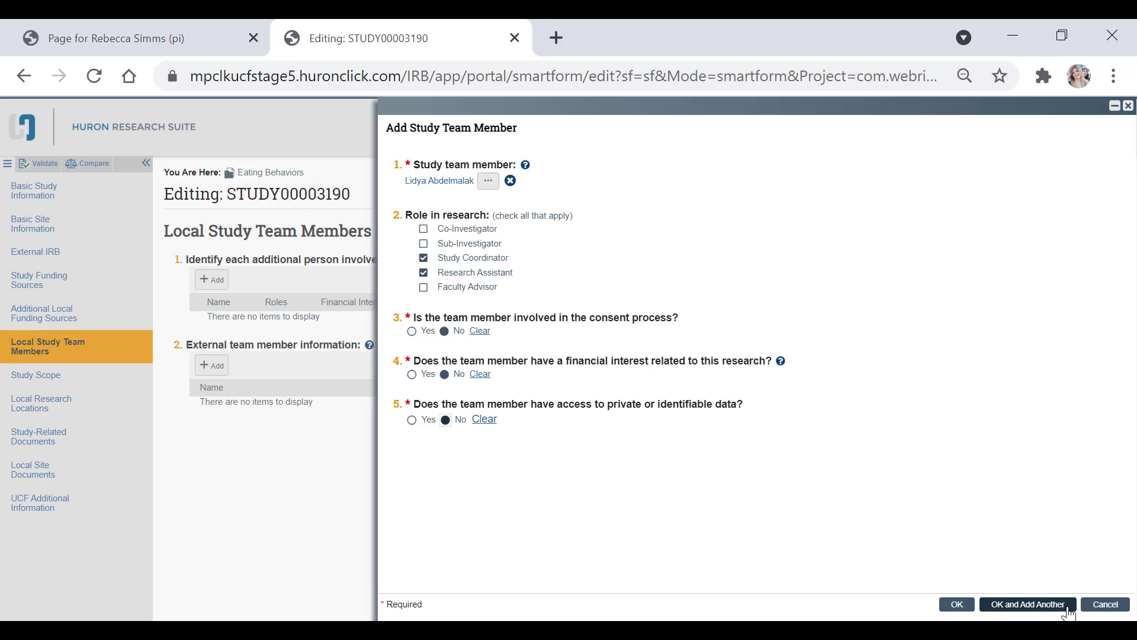
pyautogui.click(964, 606)
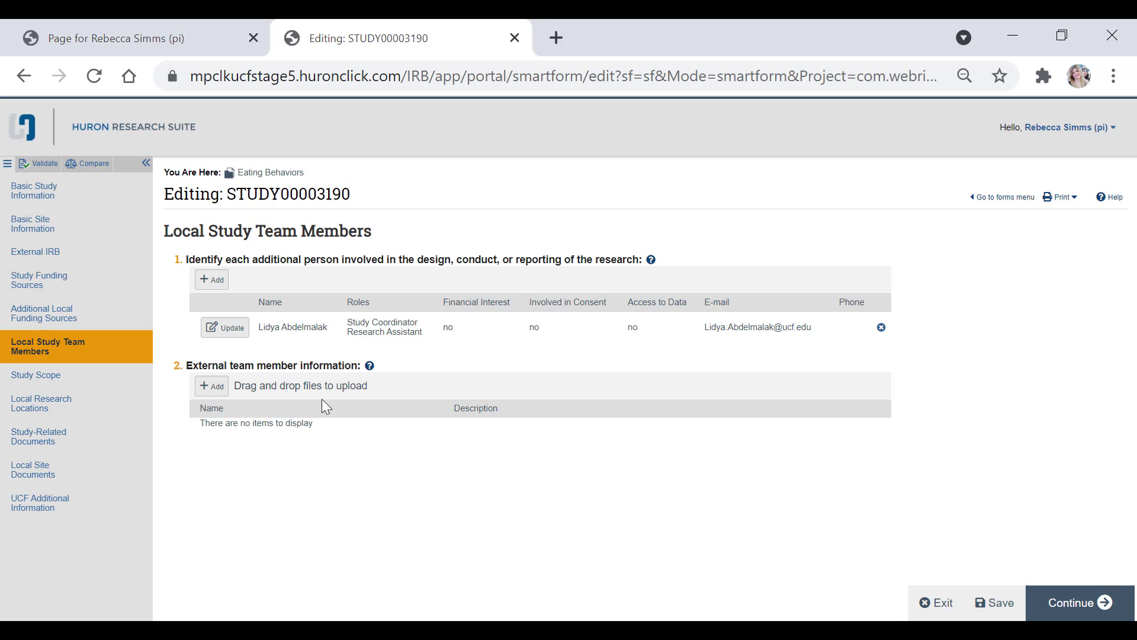
# Step: Open the library templates linked from the external team member help, then return to the smartform
pyautogui.click(370, 367)
pyautogui.moveTo(250, 26); pyautogui.dragTo(626, 142)
pyautogui.click(803, 238)
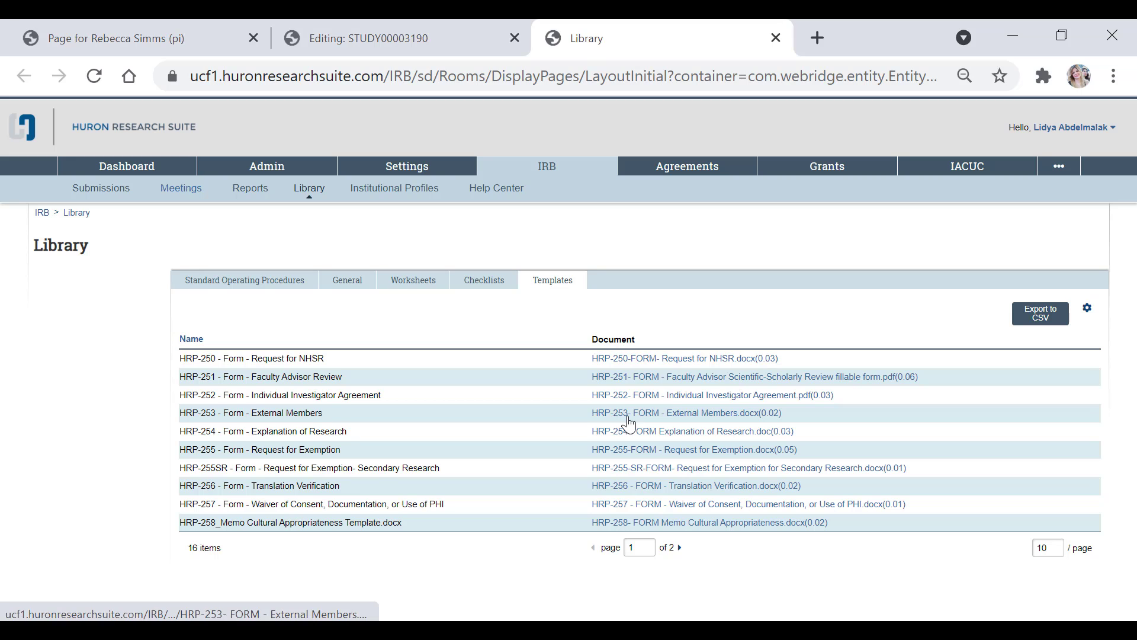
pyautogui.click(417, 30)
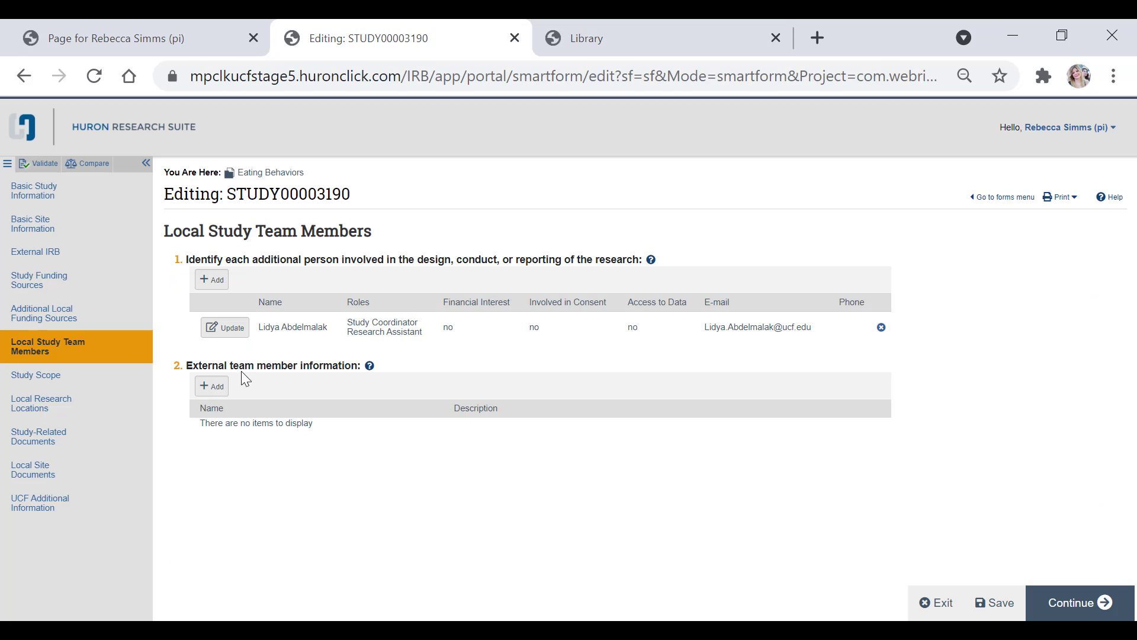
# Step: Upload HRP-253 - Form - External Members from IRB Documentation as external team member information
pyautogui.click(213, 386)
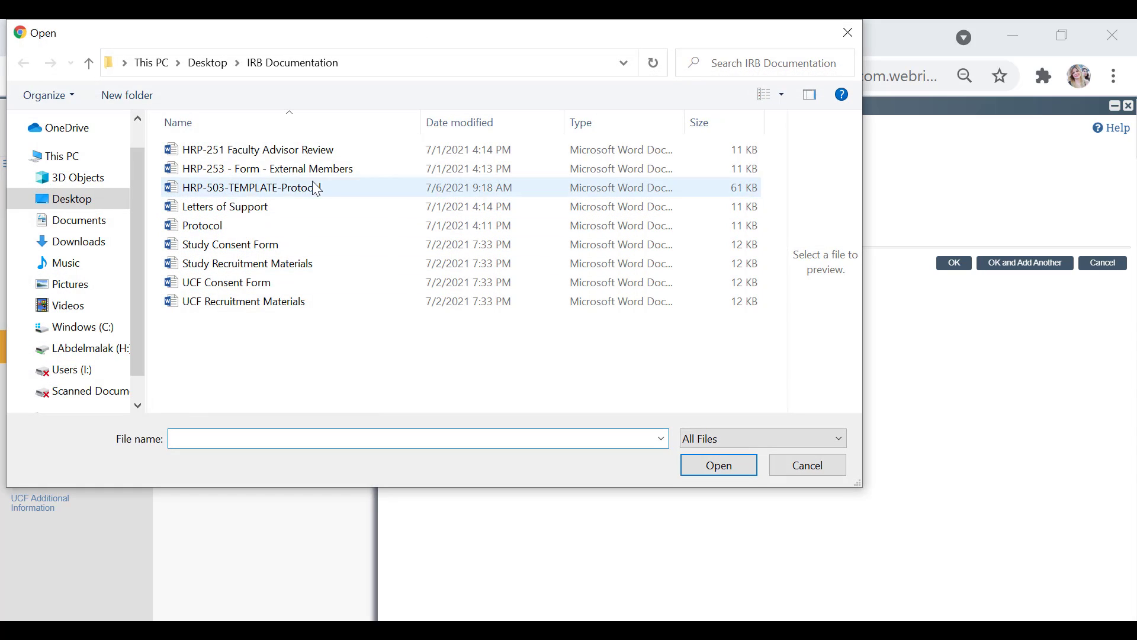
pyautogui.click(331, 169)
pyautogui.click(704, 466)
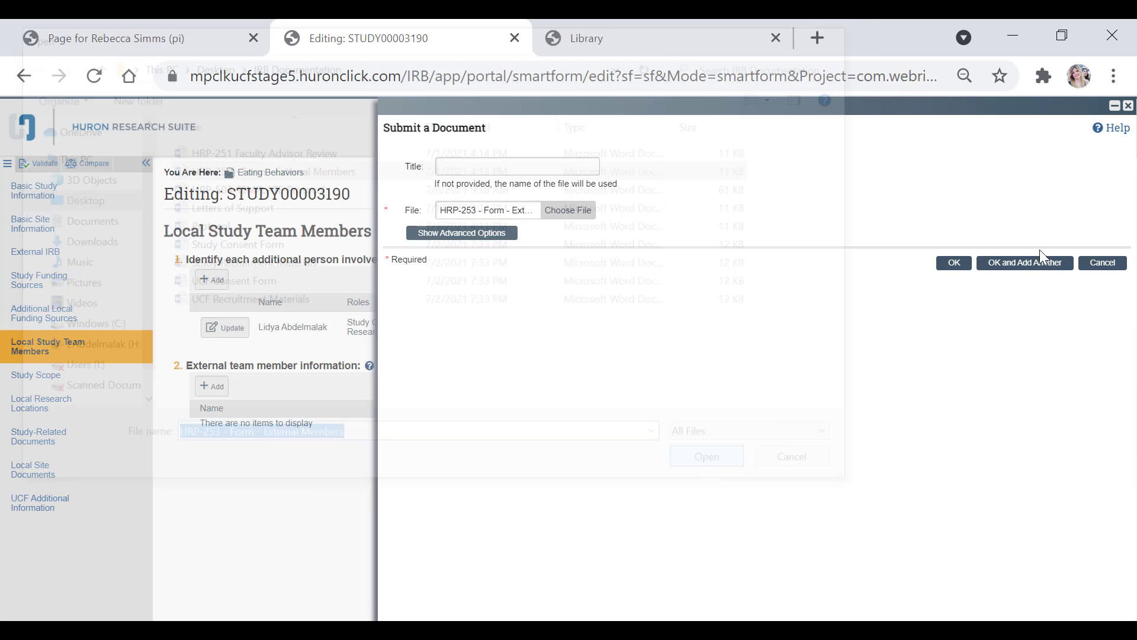
pyautogui.click(955, 267)
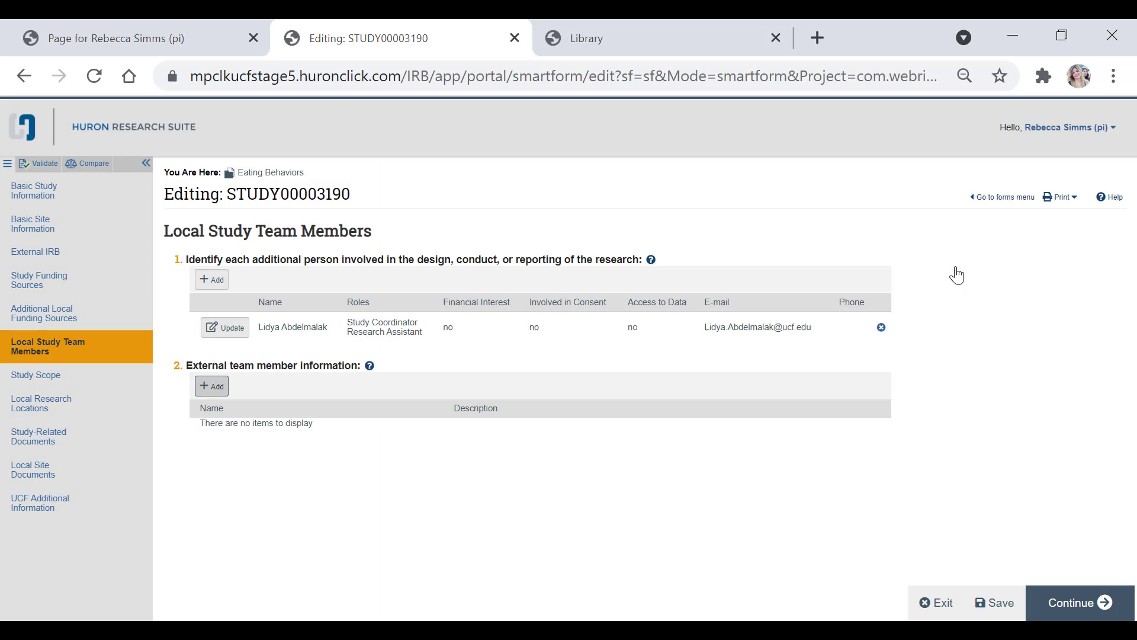
# Step: Continue to Study Scope, answer No to the device or HUD question, and continue
pyautogui.click(1098, 604)
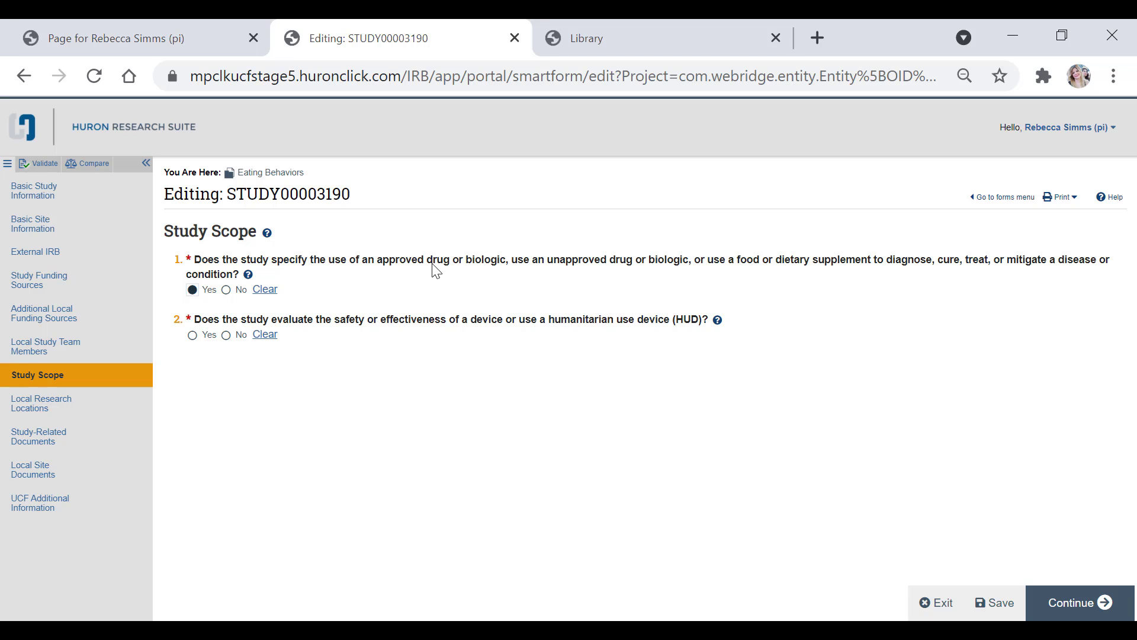
pyautogui.click(226, 335)
pyautogui.click(1079, 600)
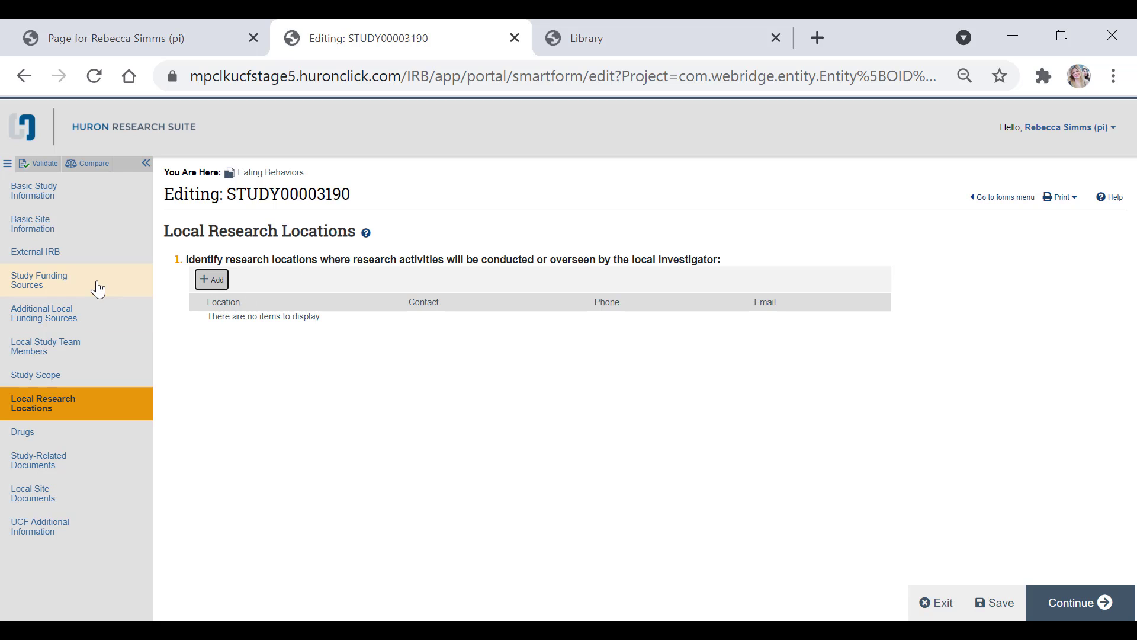
# Step: Add CLASSROOM BUILDING II (CB2) as a local research location by searching %classroom%
pyautogui.click(211, 279)
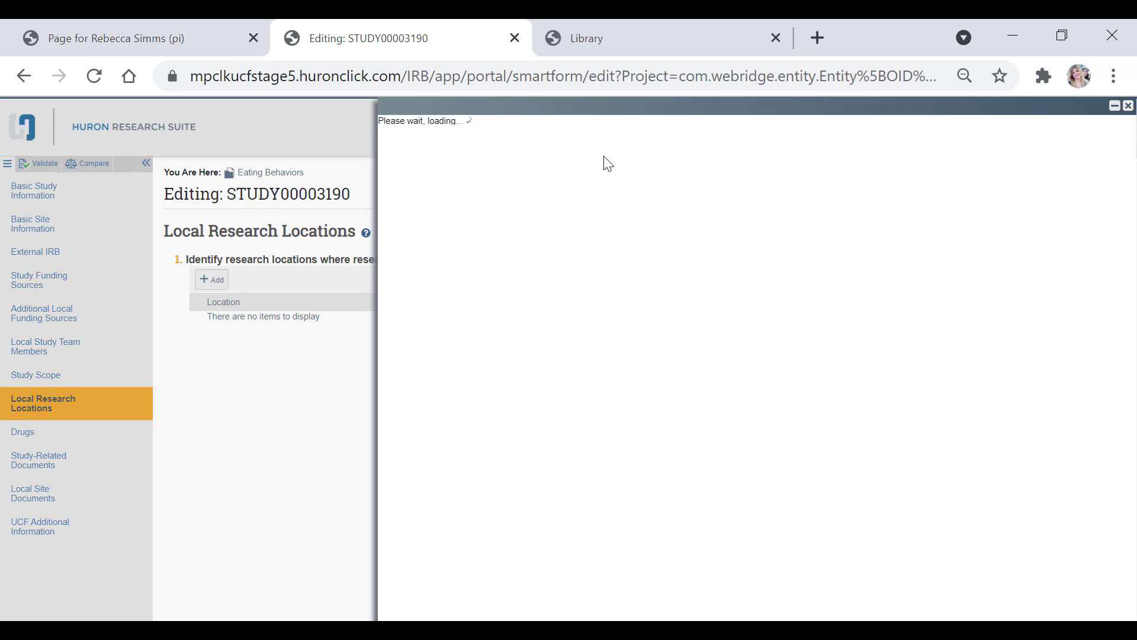
pyautogui.click(500, 204)
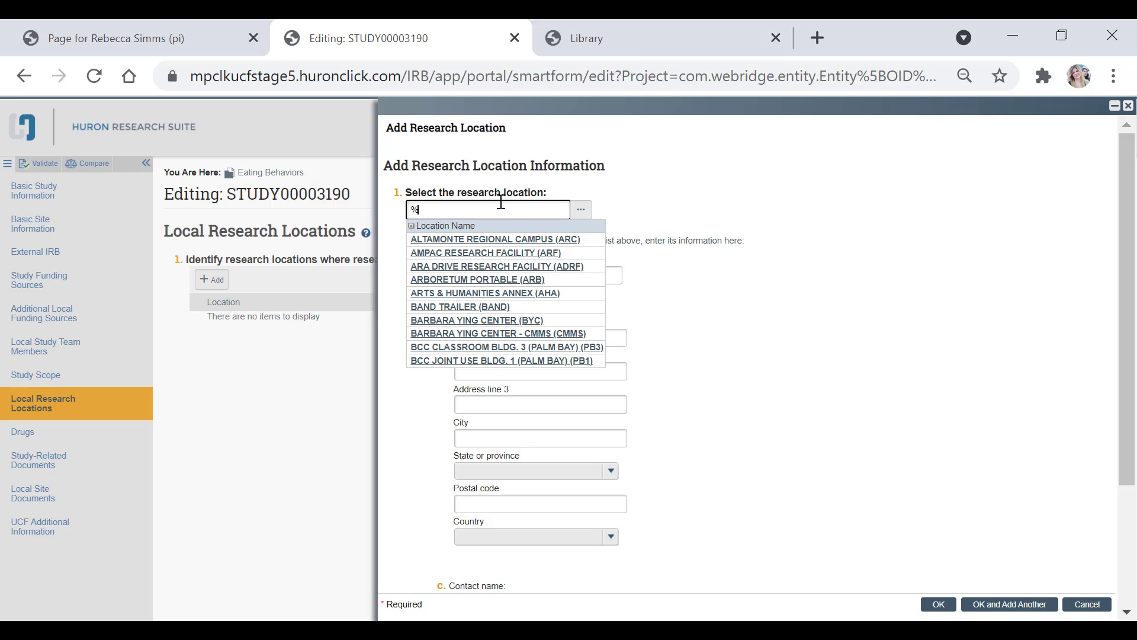
pyautogui.press('BackSpace')
pyautogui.press('BackSpace')
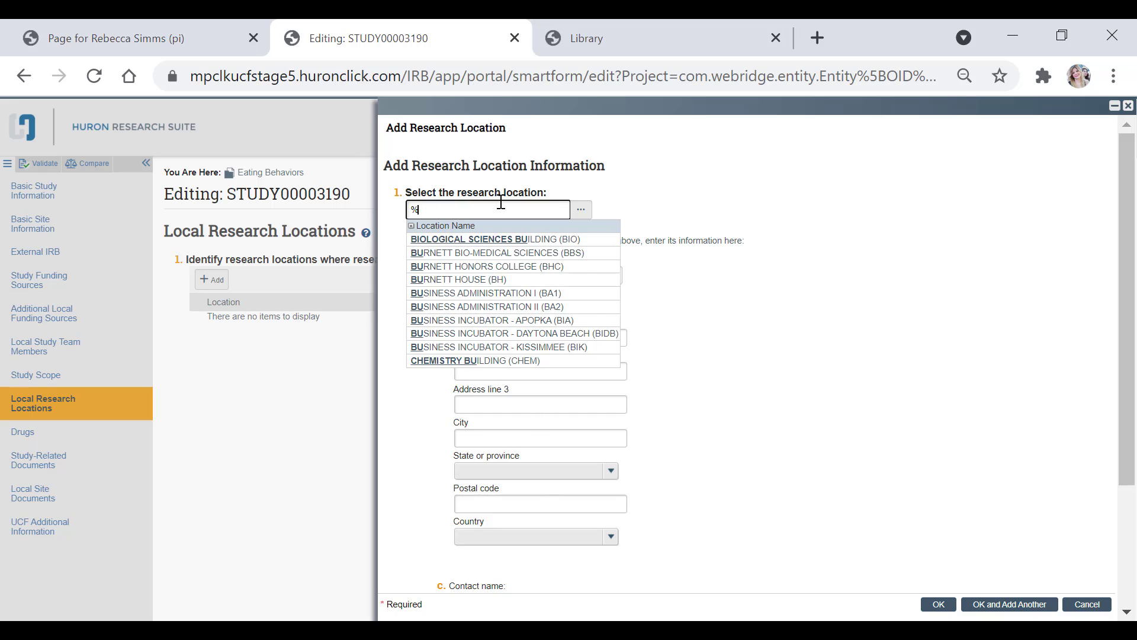
pyautogui.write('classro')
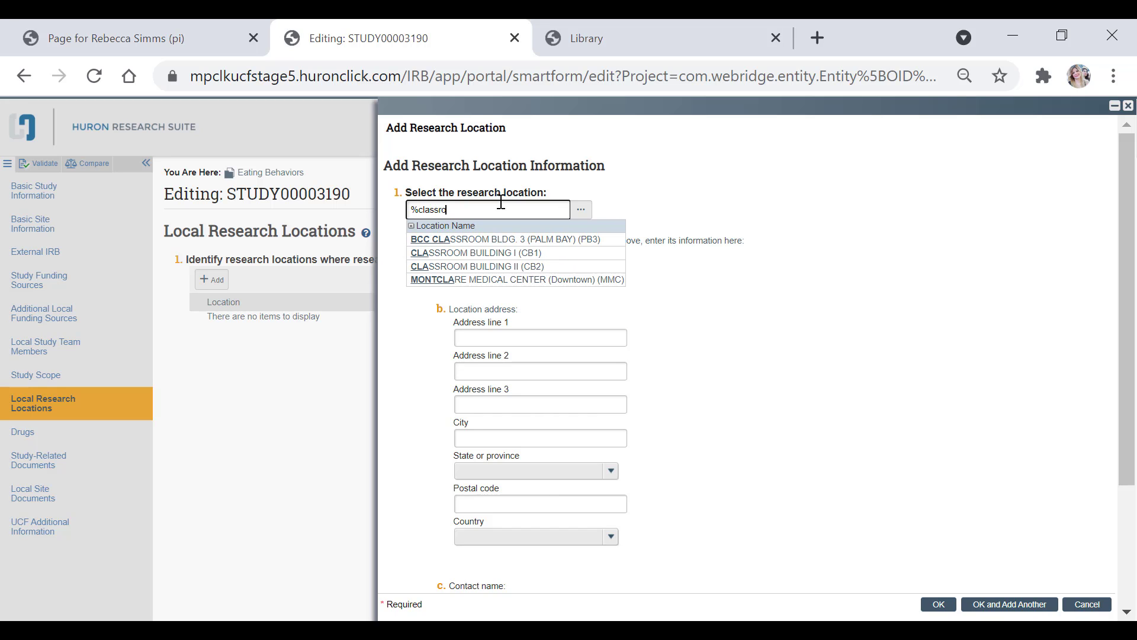
pyautogui.write('om%')
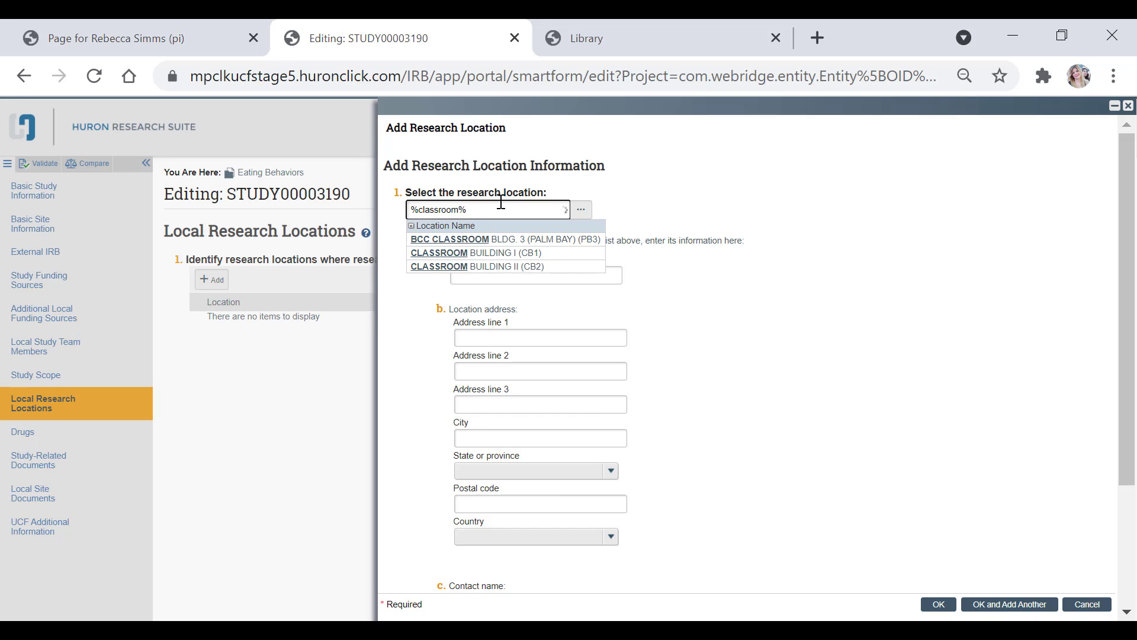
pyautogui.click(524, 268)
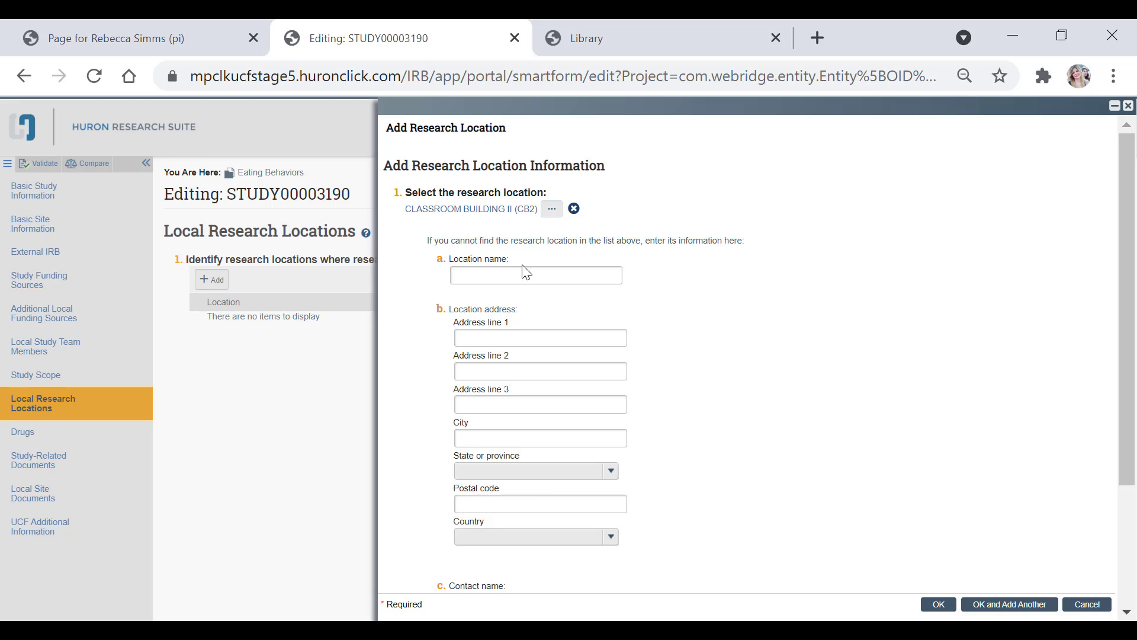
pyautogui.scroll(-3, 556, 471)
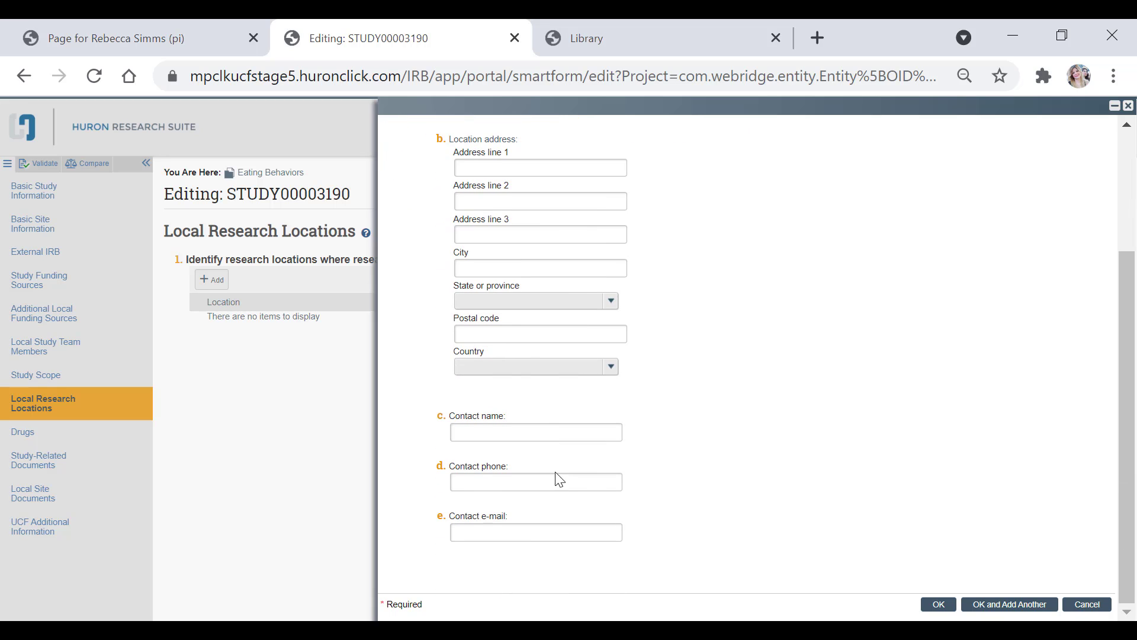
pyautogui.click(939, 605)
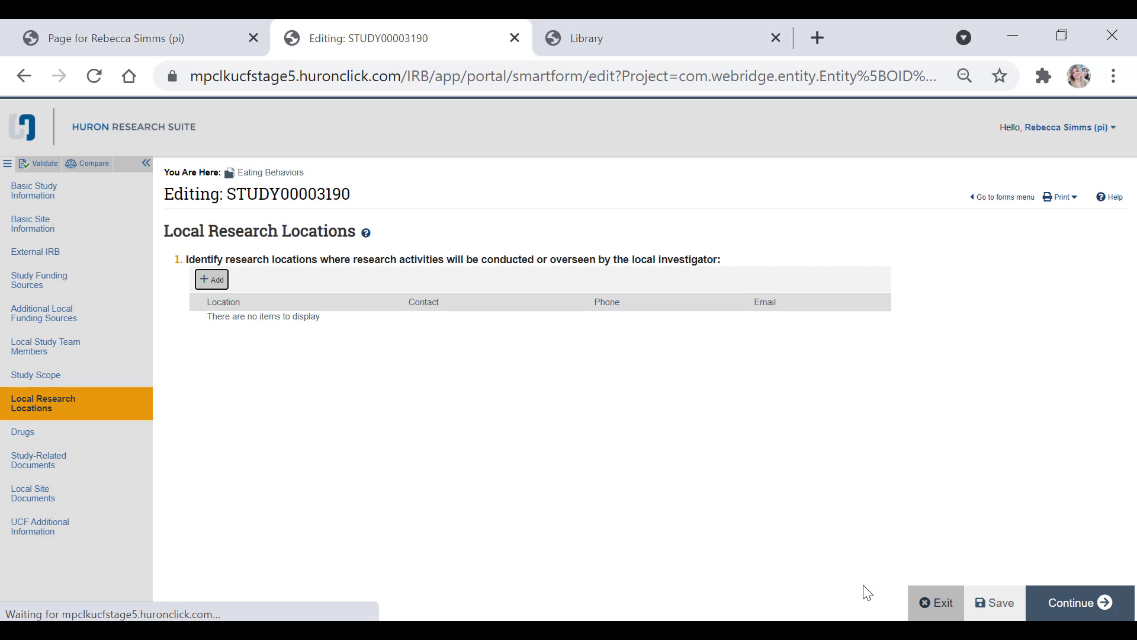
# Step: Continue to the Drugs section and add ABCIXIMAB from the drug selection list
pyautogui.click(1074, 607)
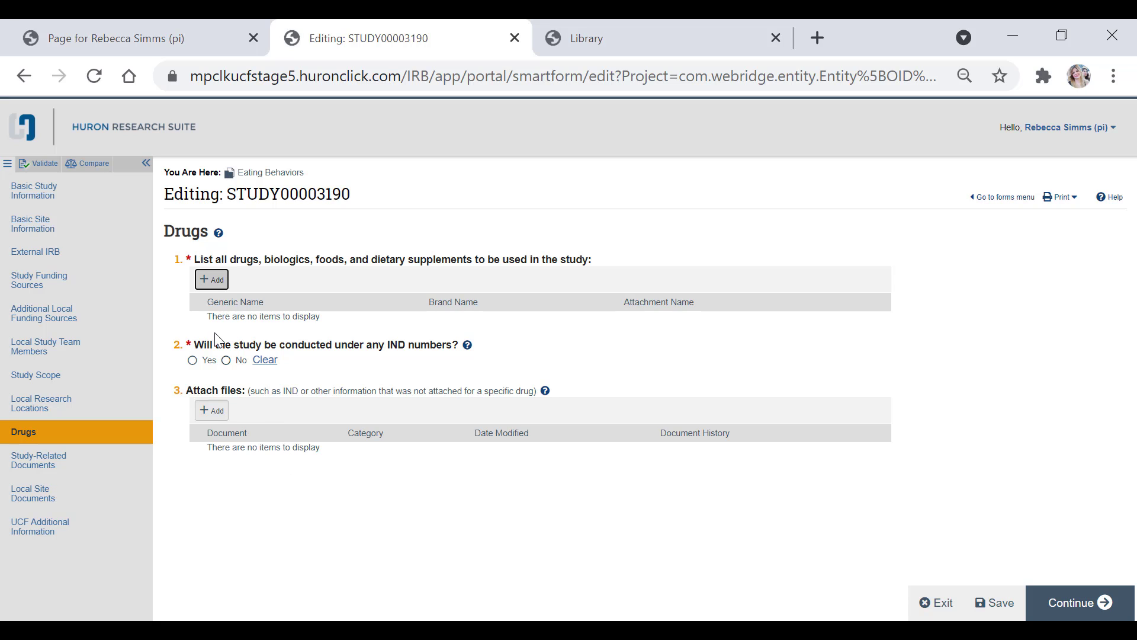
pyautogui.click(215, 284)
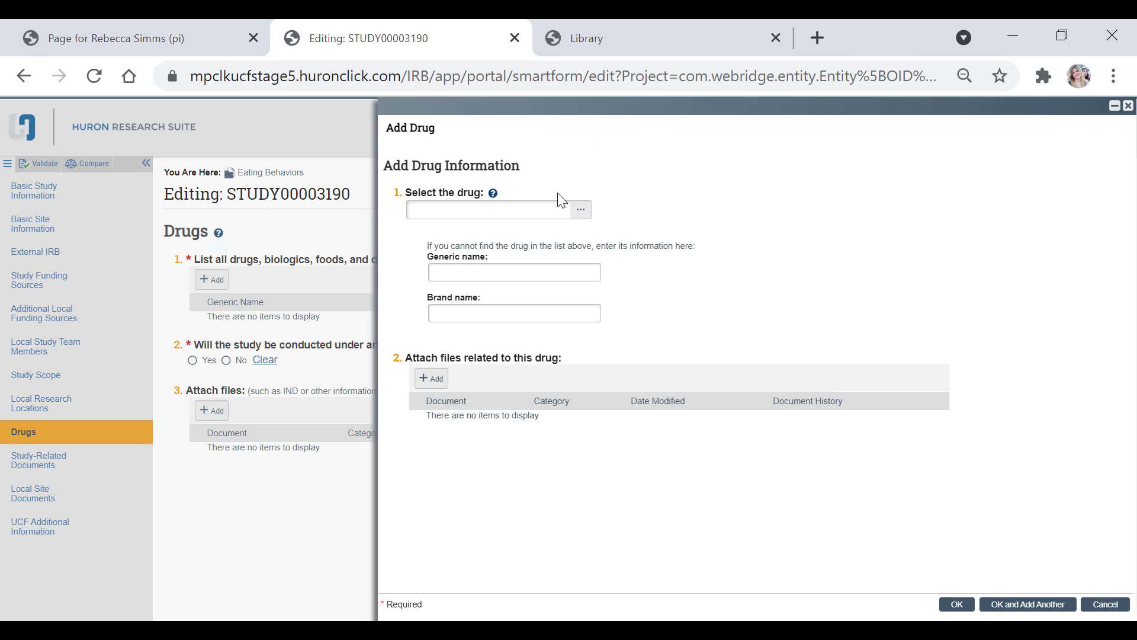
pyautogui.click(577, 210)
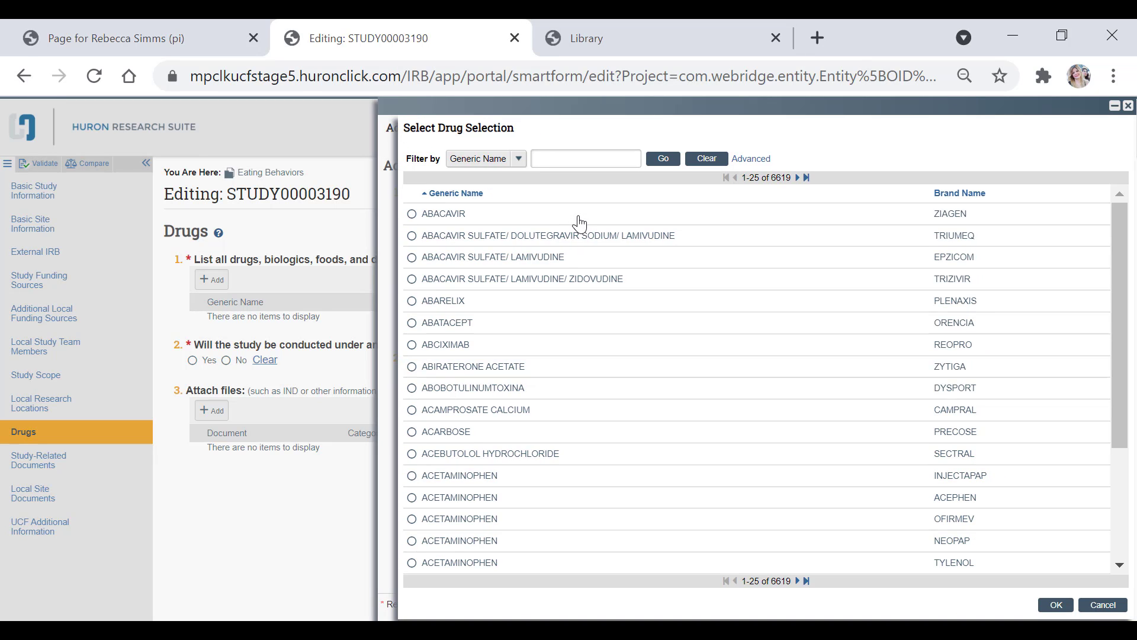
pyautogui.click(467, 349)
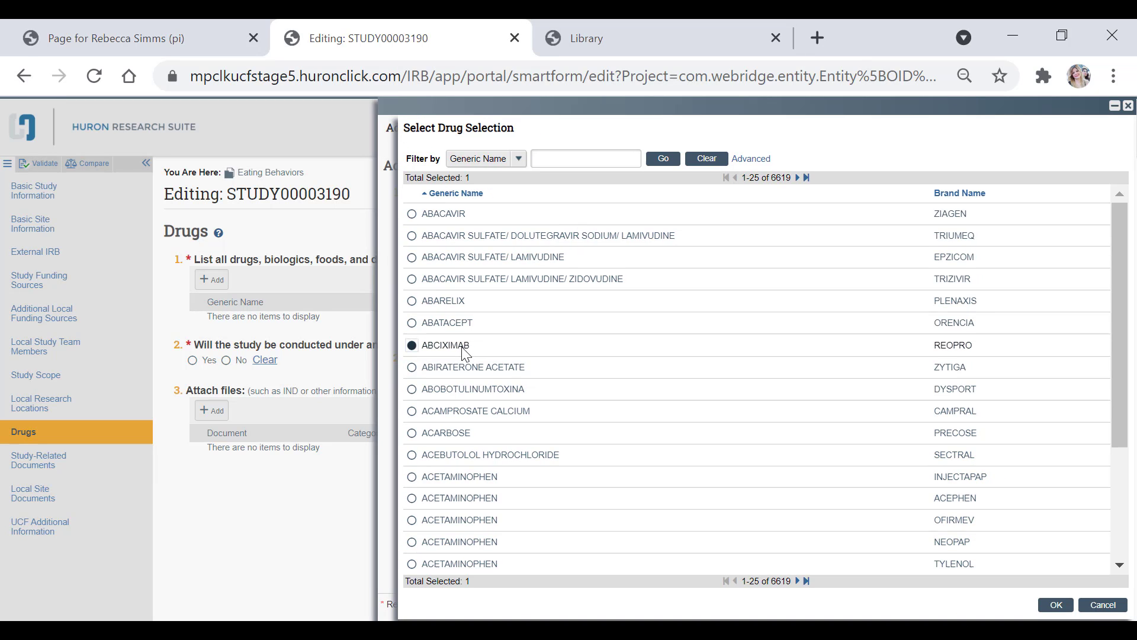
pyautogui.click(1060, 607)
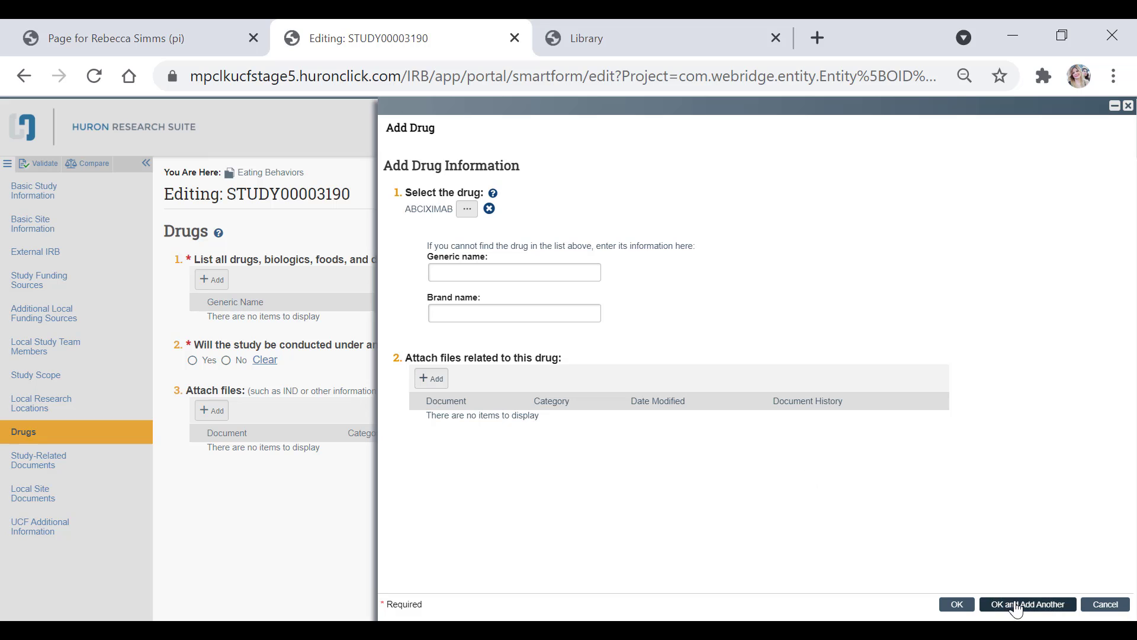
pyautogui.click(1015, 607)
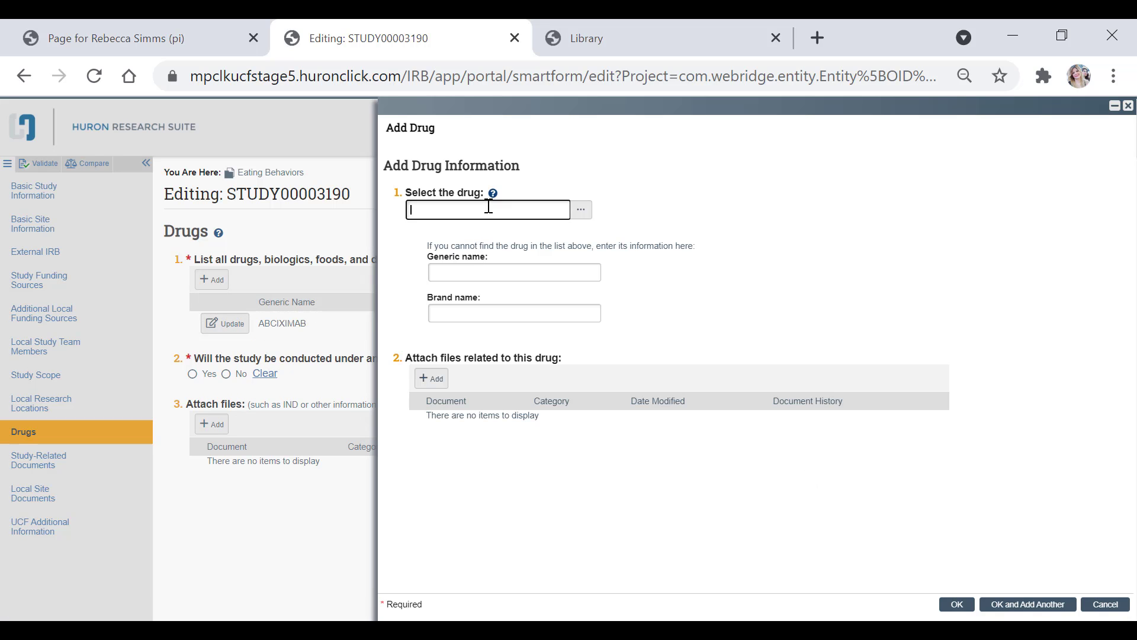
# Step: Add ACETAMINOPHEN with brand ACEPHEN as a second study drug
pyautogui.click(581, 209)
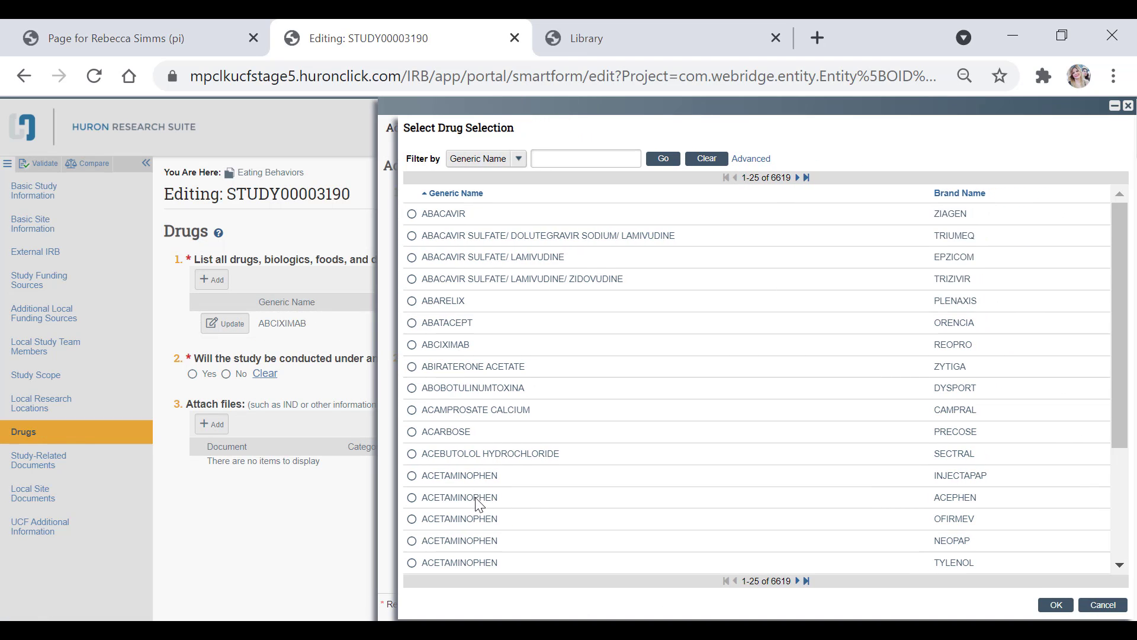
pyautogui.click(480, 502)
pyautogui.click(1056, 604)
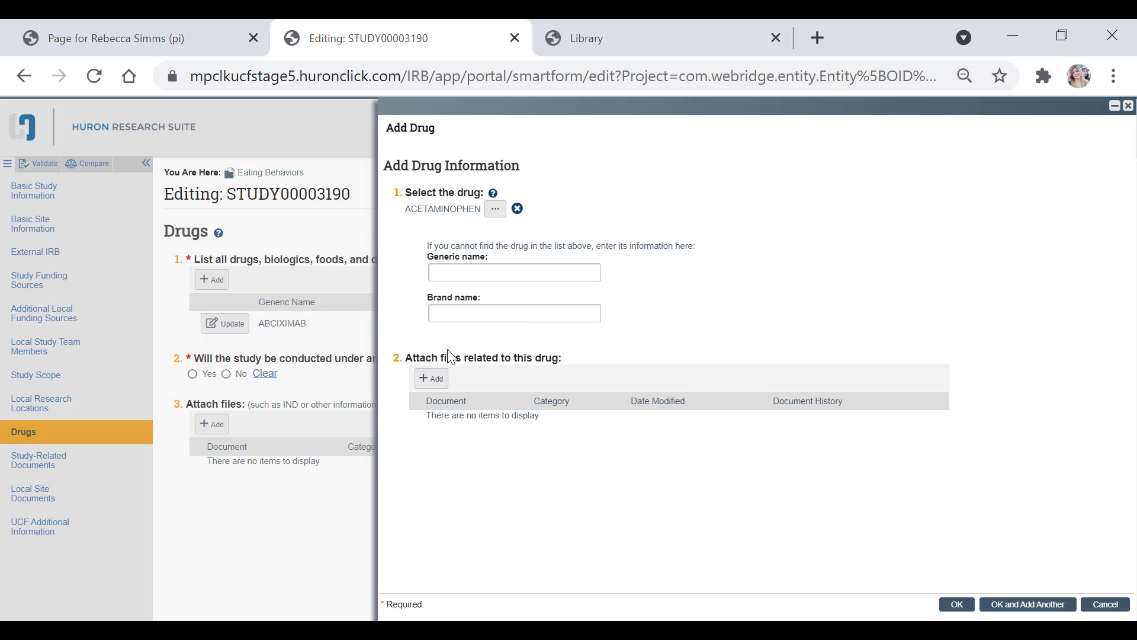
pyautogui.click(958, 604)
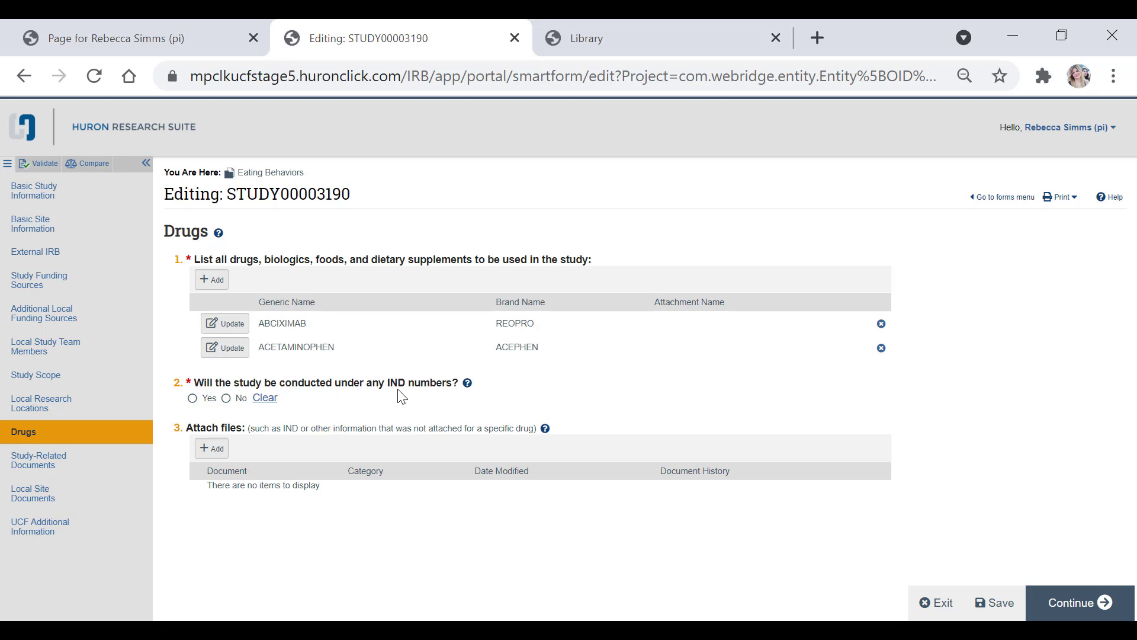
# Step: Read the help for the IND numbers question, answer No, and continue to Study-Related Documents
pyautogui.click(467, 384)
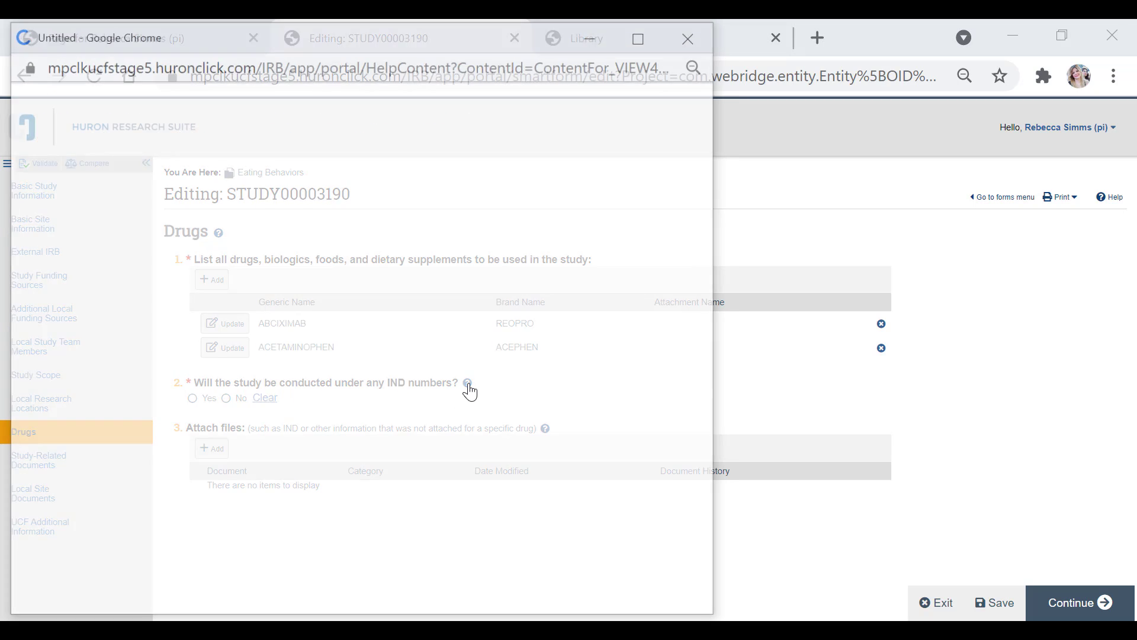
pyautogui.moveTo(214, 33); pyautogui.dragTo(585, 108)
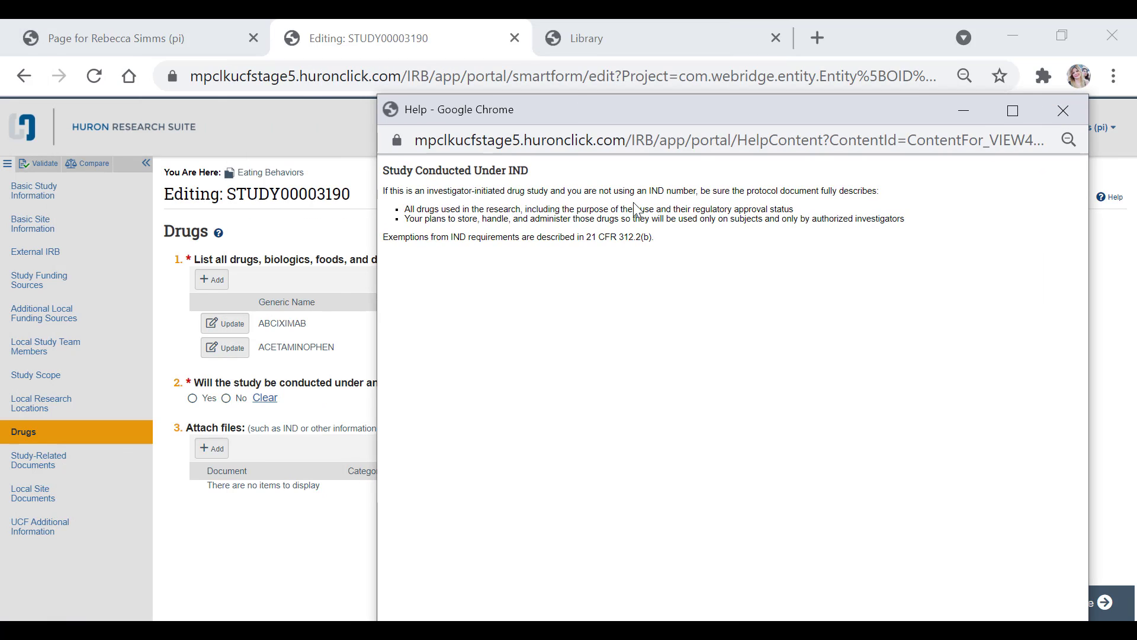
pyautogui.click(1063, 111)
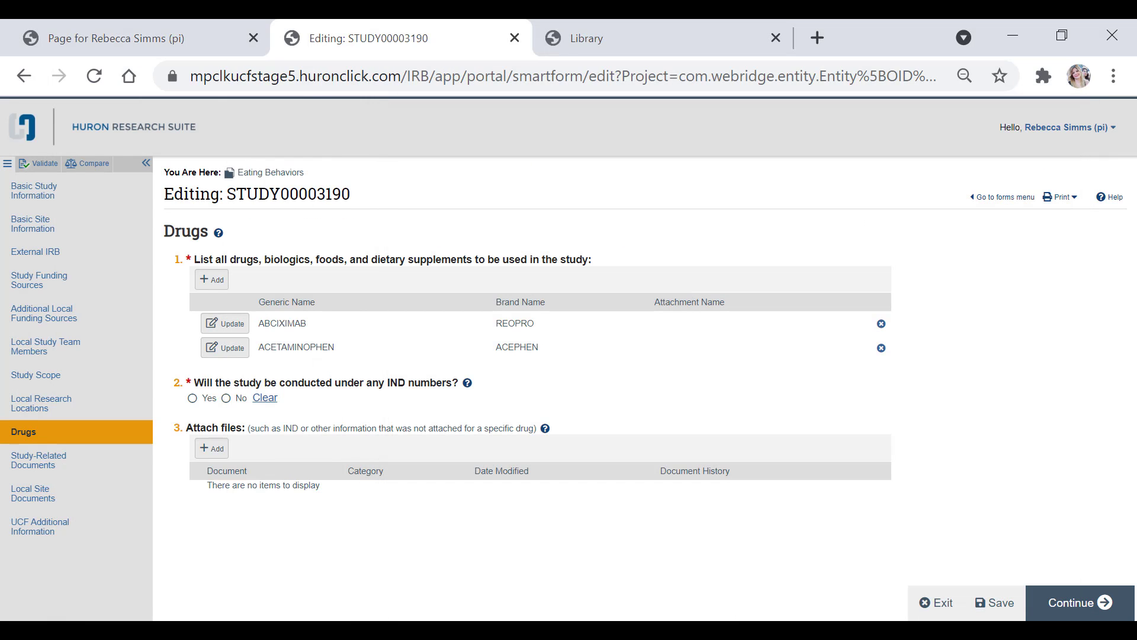
pyautogui.click(227, 398)
pyautogui.click(1045, 600)
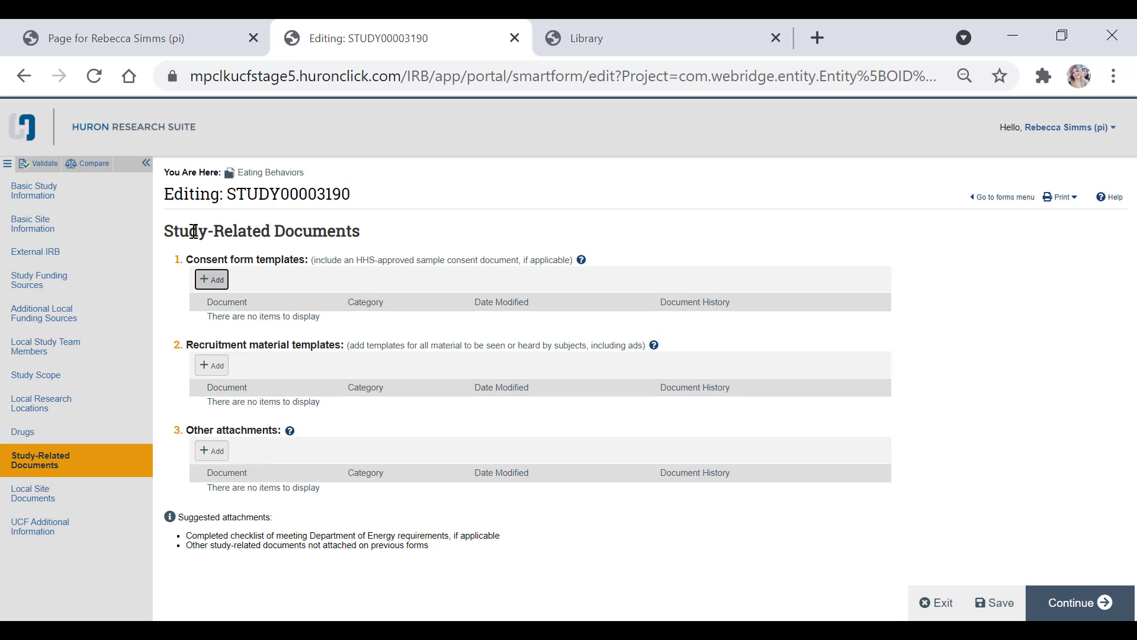
# Step: Attach Study Consent Form from IRB Documentation as a consent form template
pyautogui.click(221, 290)
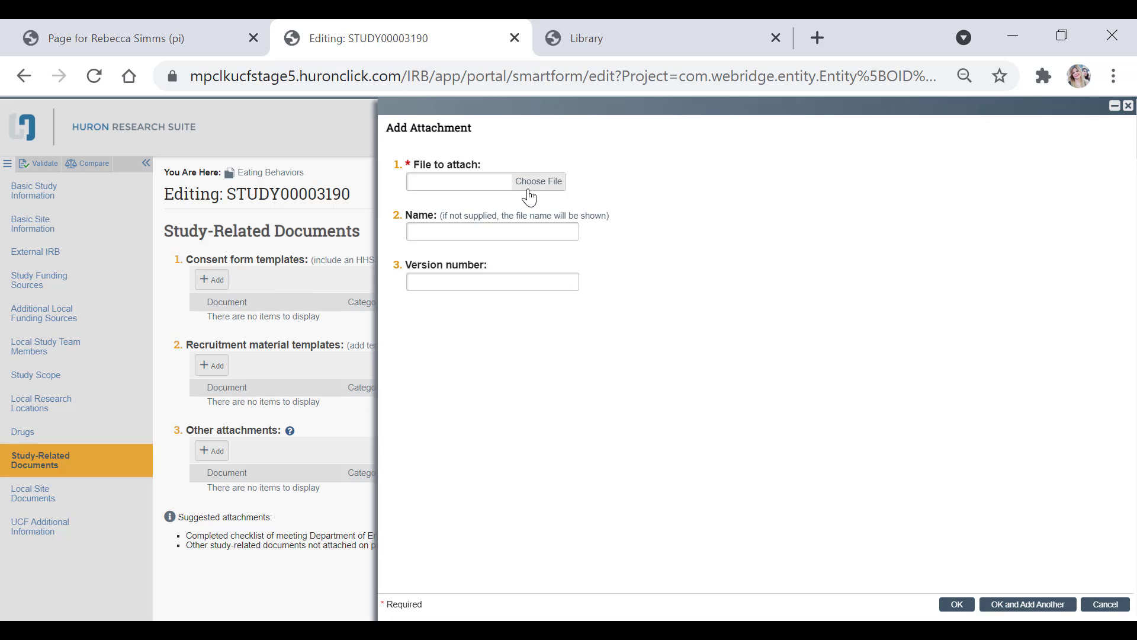
pyautogui.click(536, 179)
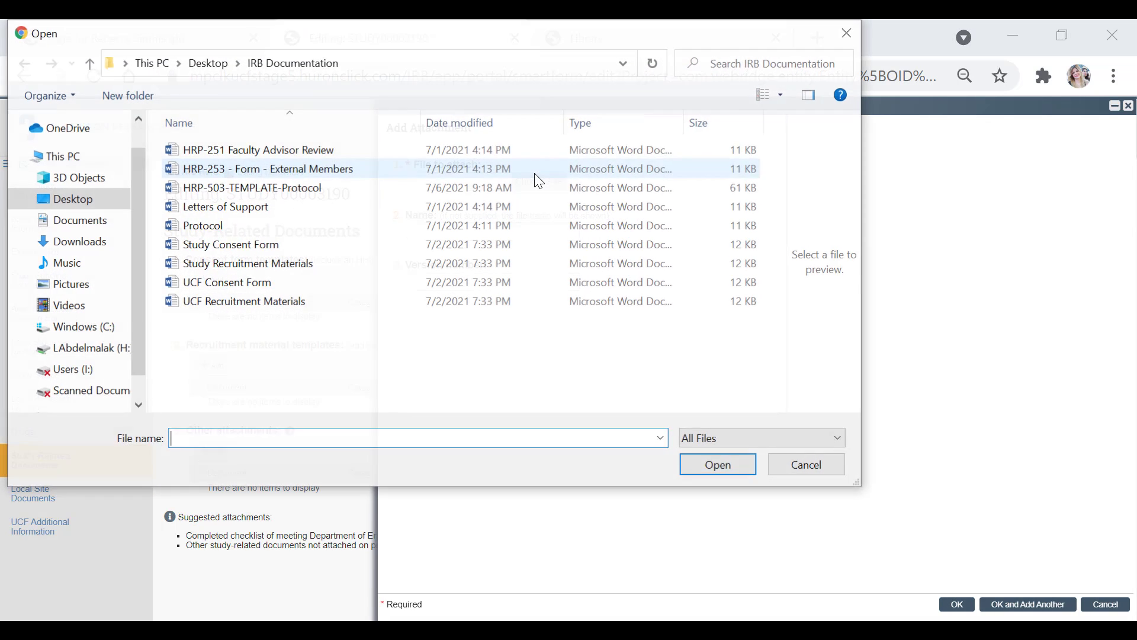
pyautogui.click(219, 249)
pyautogui.click(711, 472)
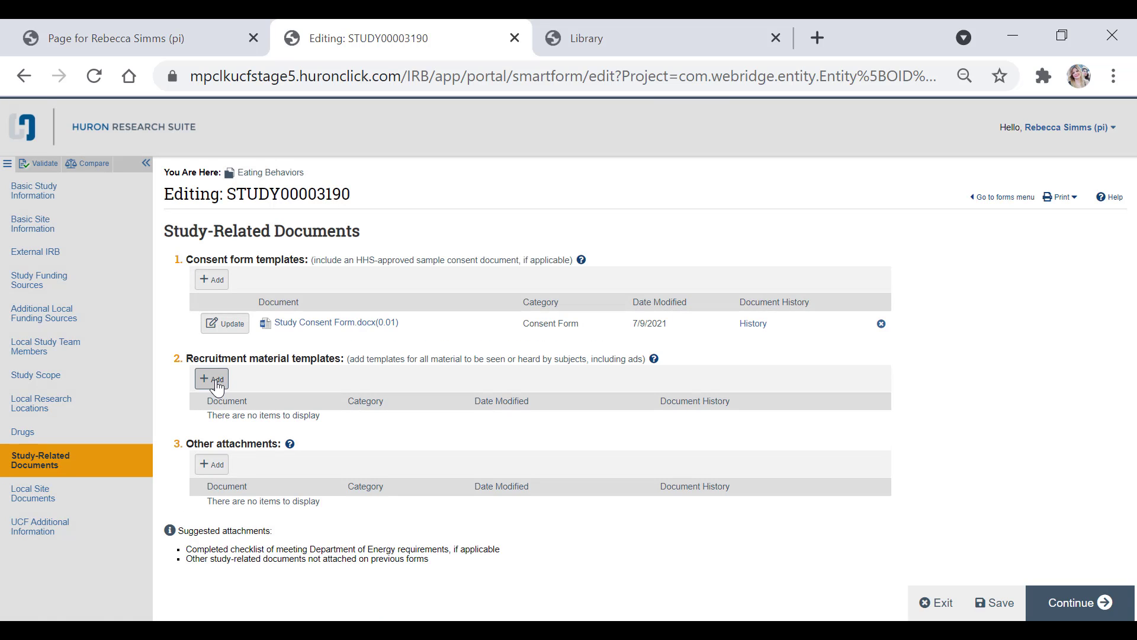
# Step: Attach Study Recruitment Materials from IRB Documentation as a recruitment material template
pyautogui.click(215, 379)
pyautogui.click(538, 182)
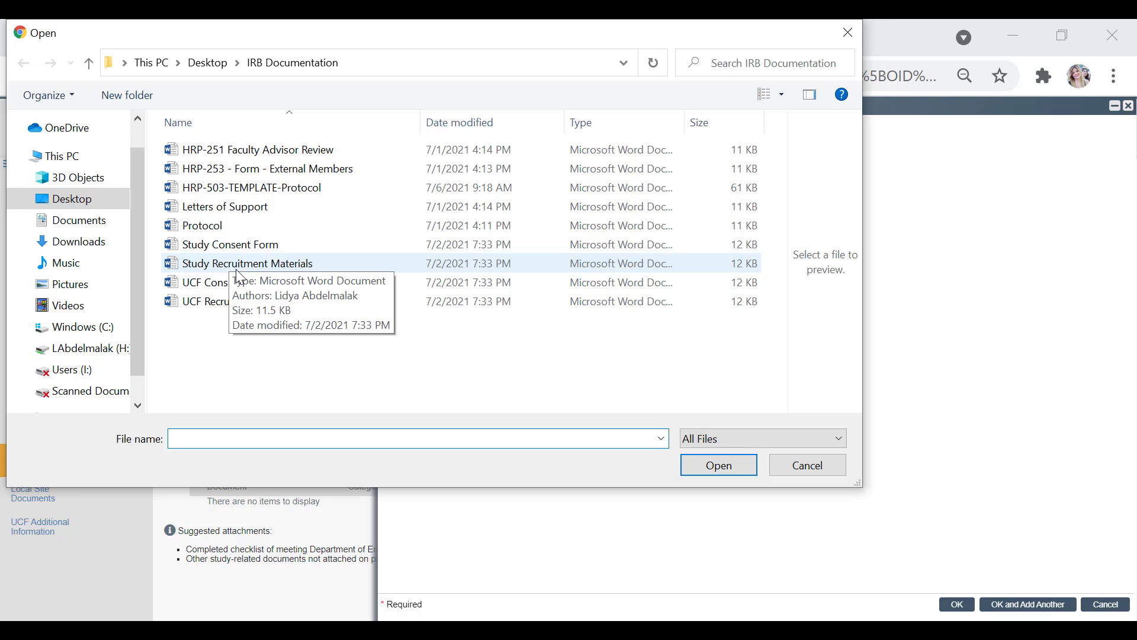
pyautogui.click(240, 274)
pyautogui.click(244, 265)
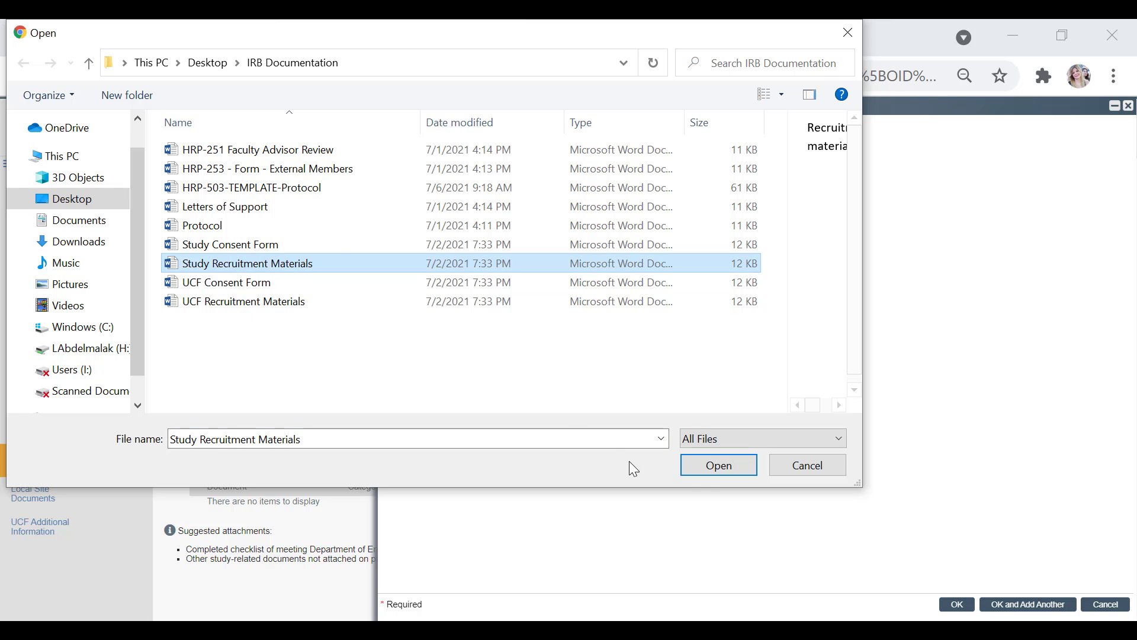
pyautogui.click(712, 467)
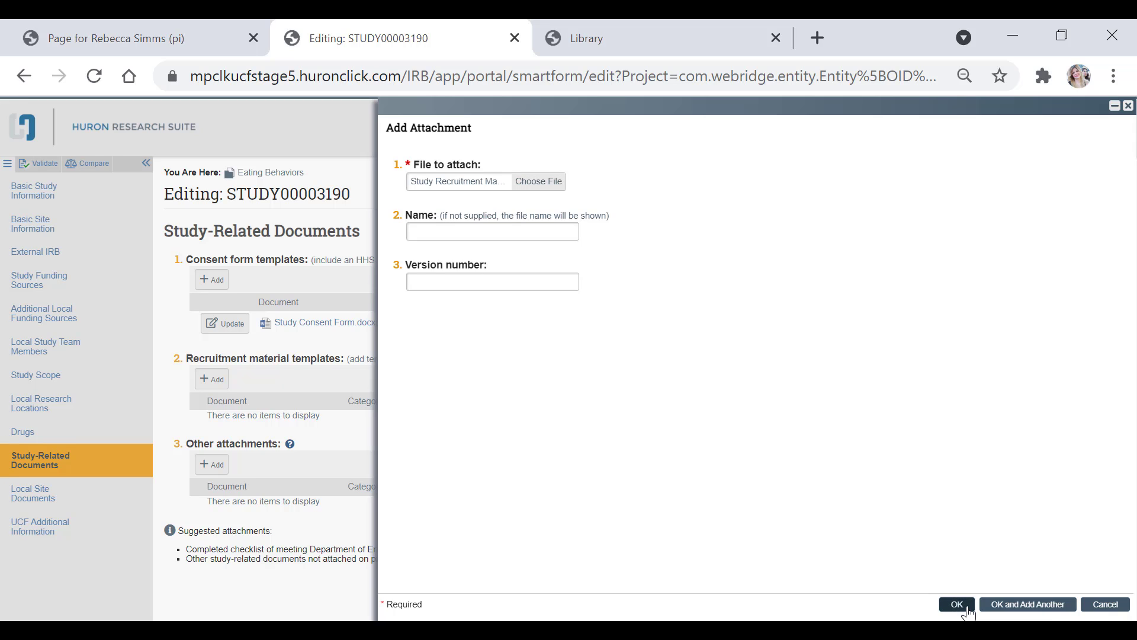
pyautogui.click(957, 604)
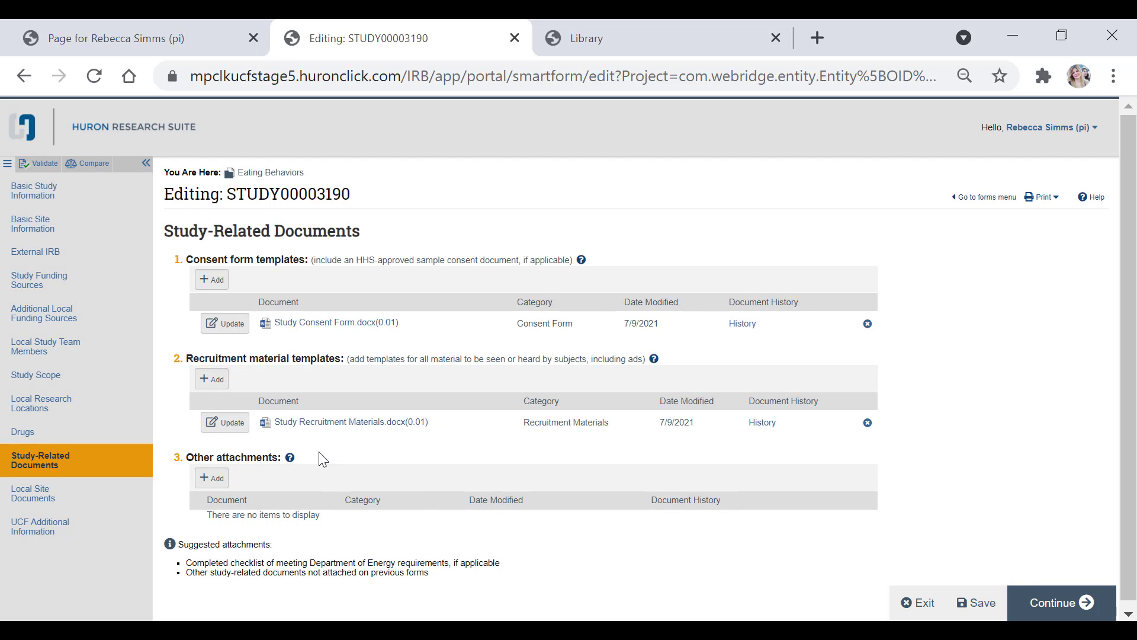
# Step: Attach Letters of Support as an other attachment with category Letters of Support
pyautogui.click(211, 482)
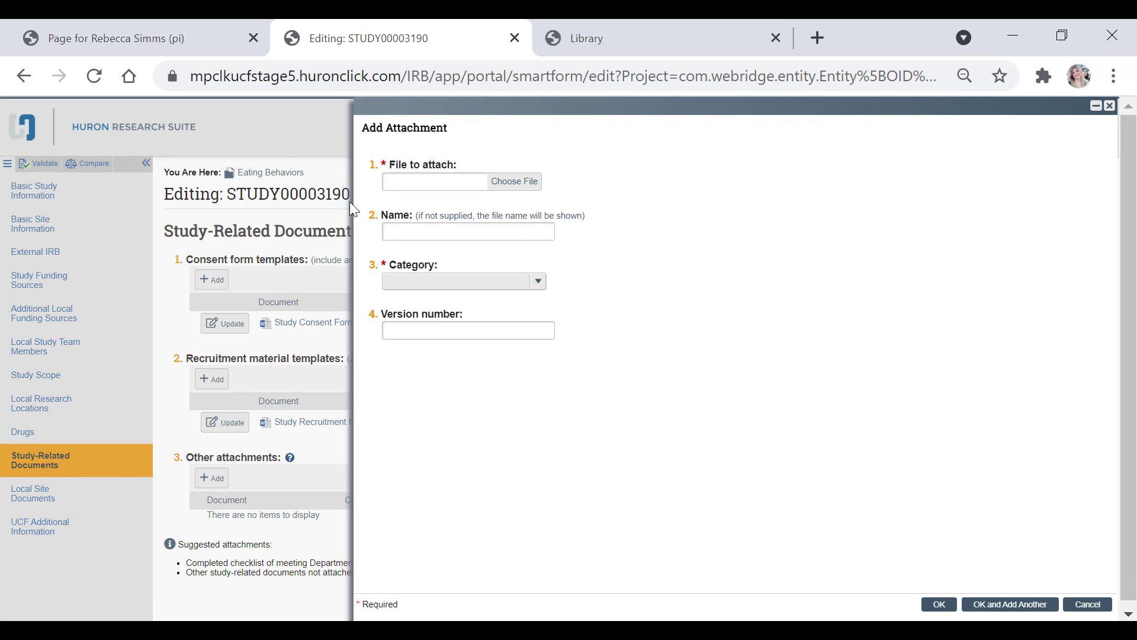
pyautogui.click(497, 199)
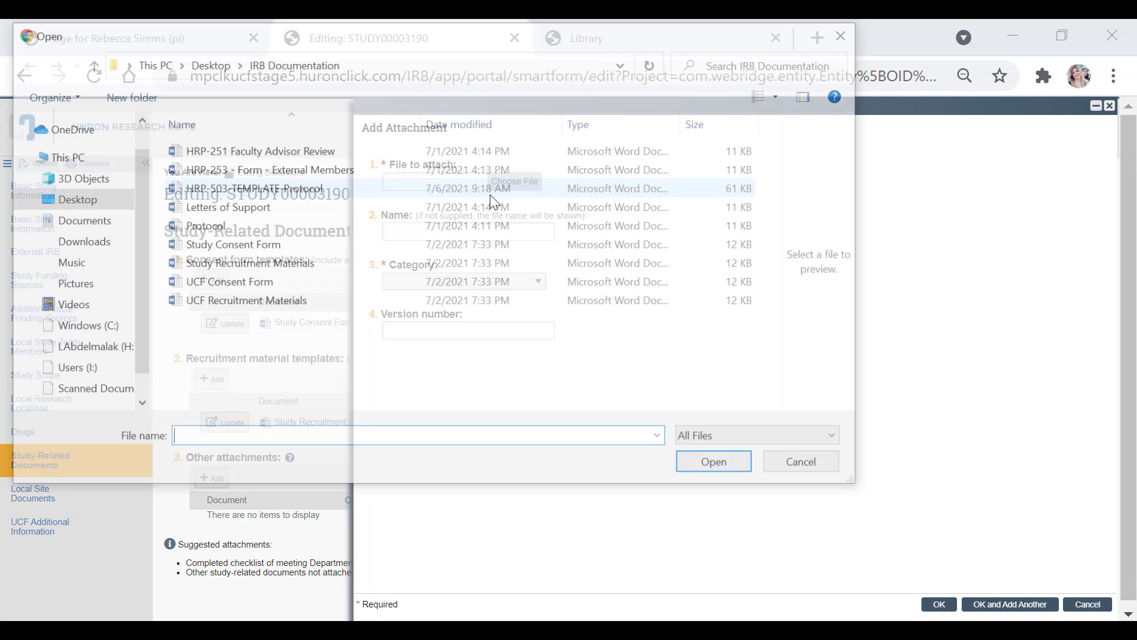
pyautogui.click(237, 206)
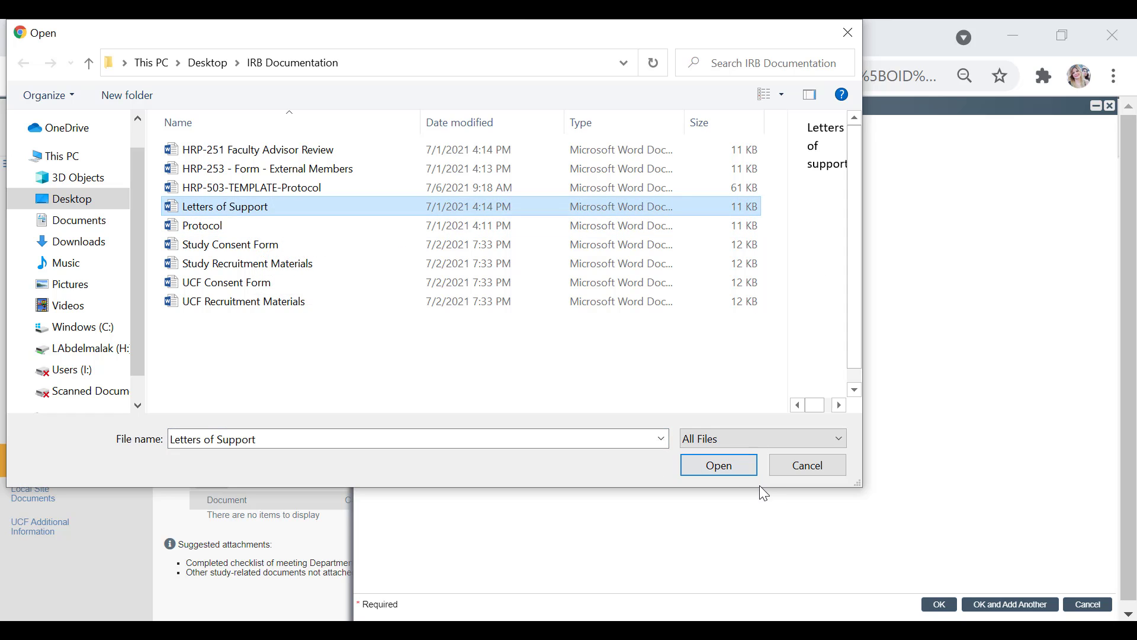
pyautogui.click(748, 468)
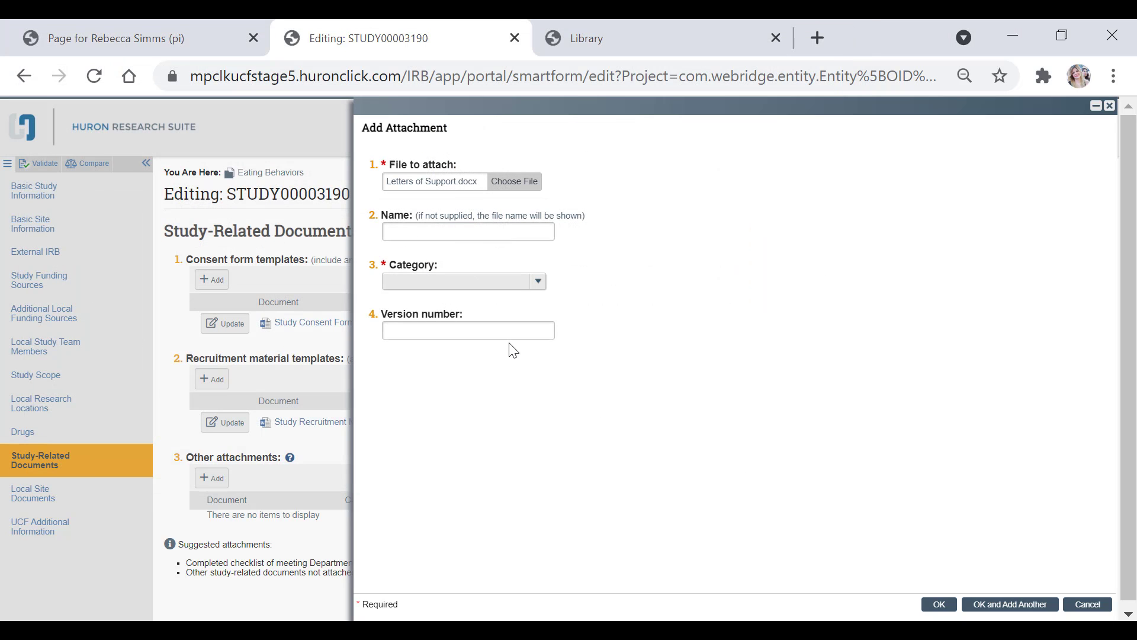
pyautogui.click(441, 282)
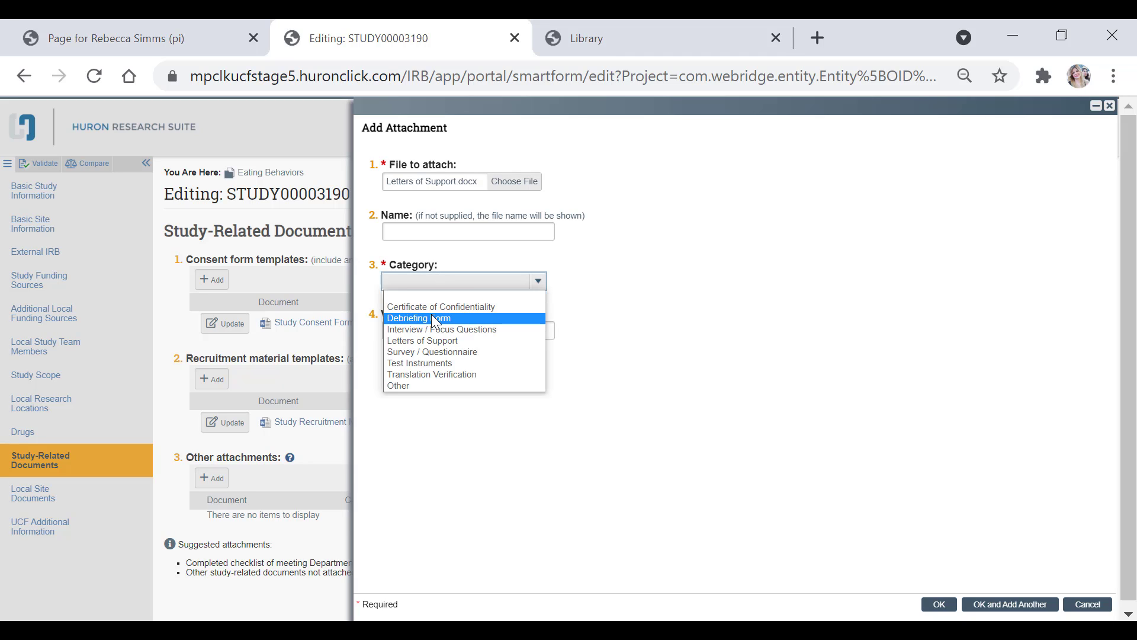
pyautogui.click(435, 341)
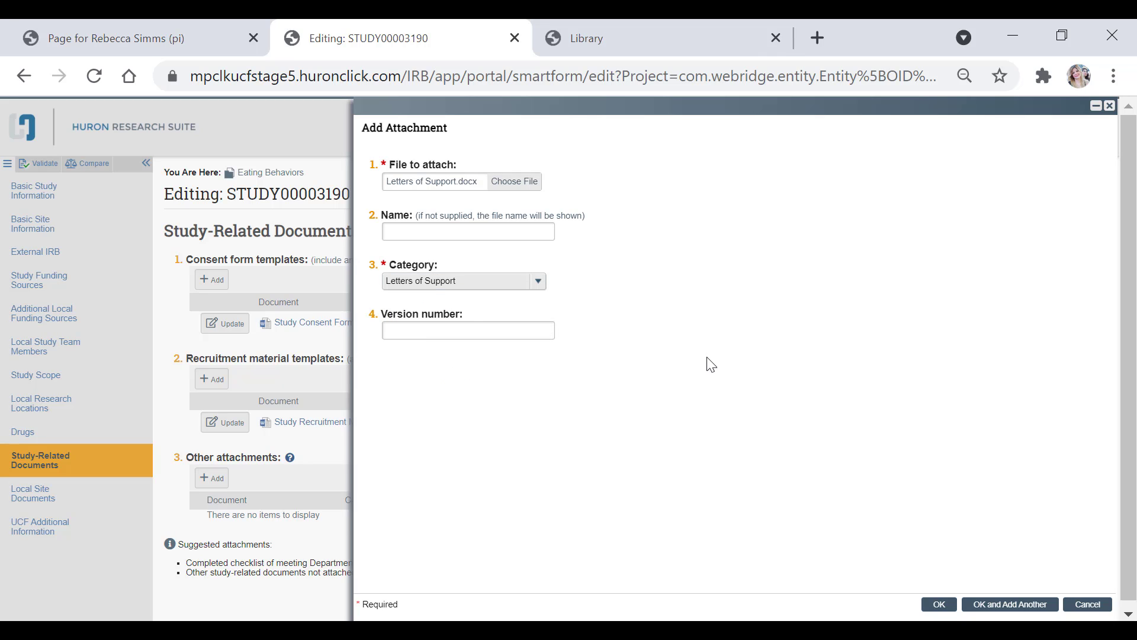
pyautogui.click(944, 609)
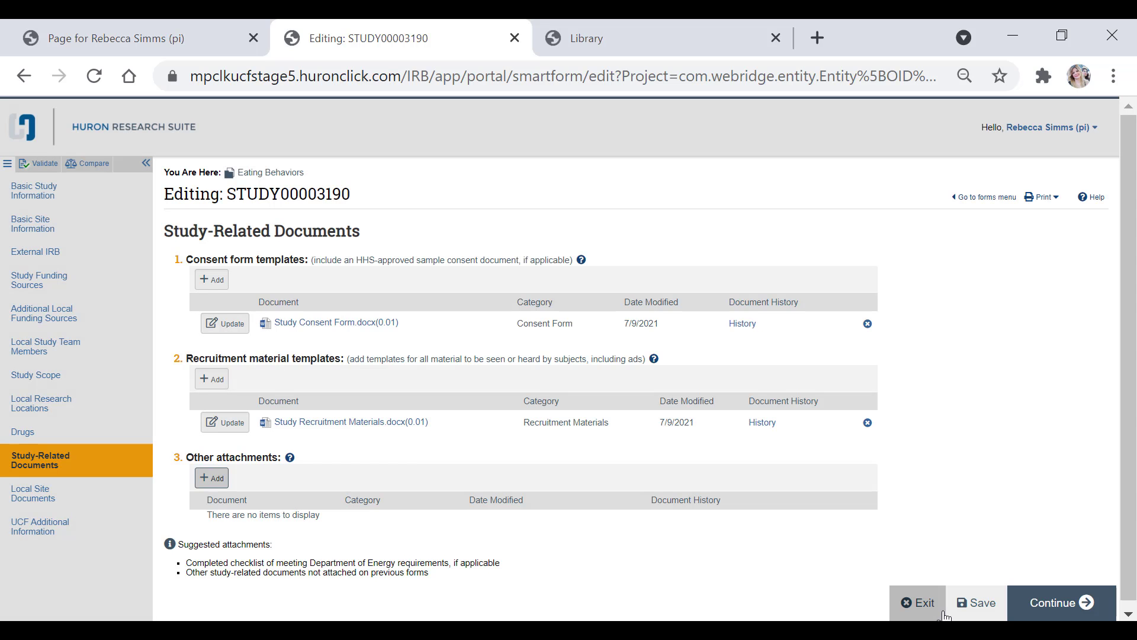
# Step: Continue past Local Site Documents to UCF Additional Information and describe the PI as UCF Staff (Non-Faculty)
pyautogui.click(1062, 602)
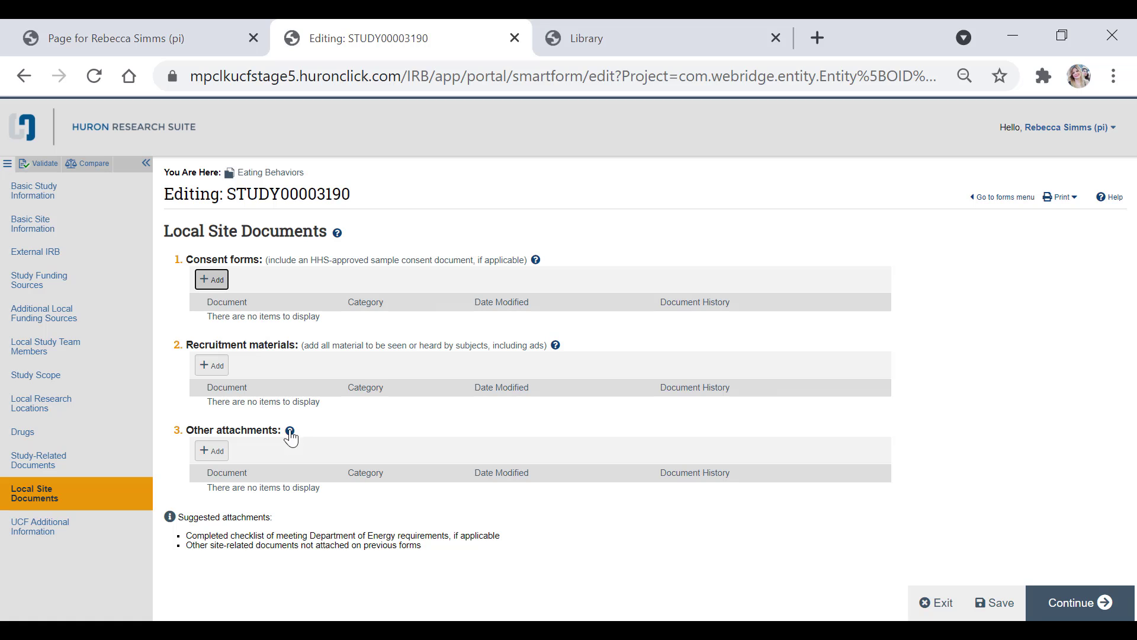
pyautogui.click(1074, 603)
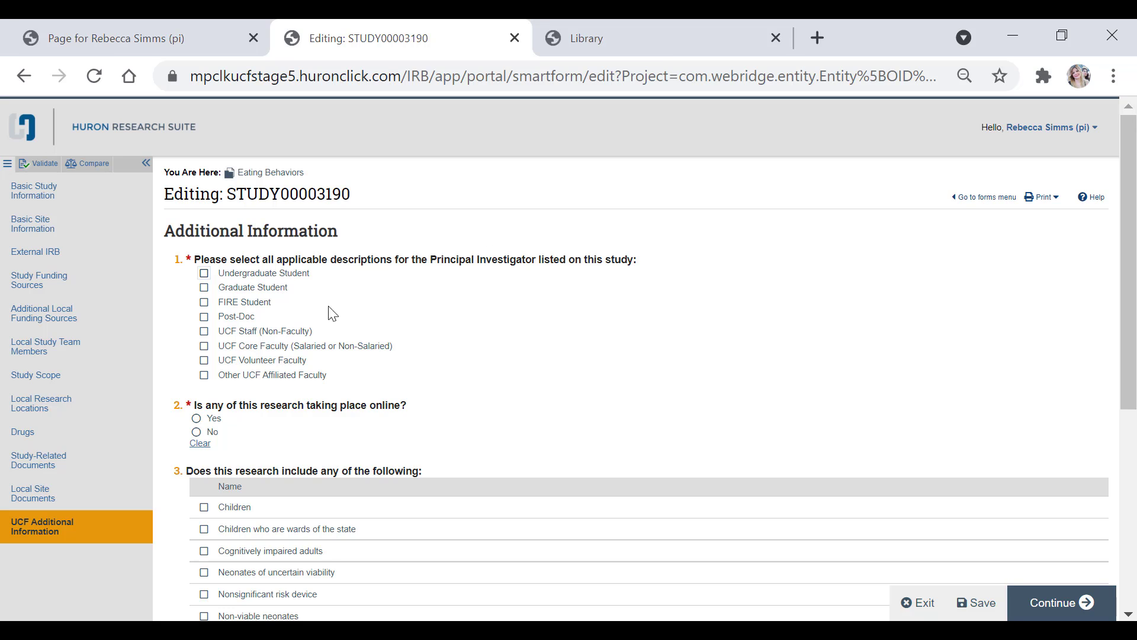
pyautogui.click(232, 332)
# Step: Tick Undergraduate Student, consult the Faculty Advisor Review help and HRP-251 library template, then untick it
pyautogui.click(248, 274)
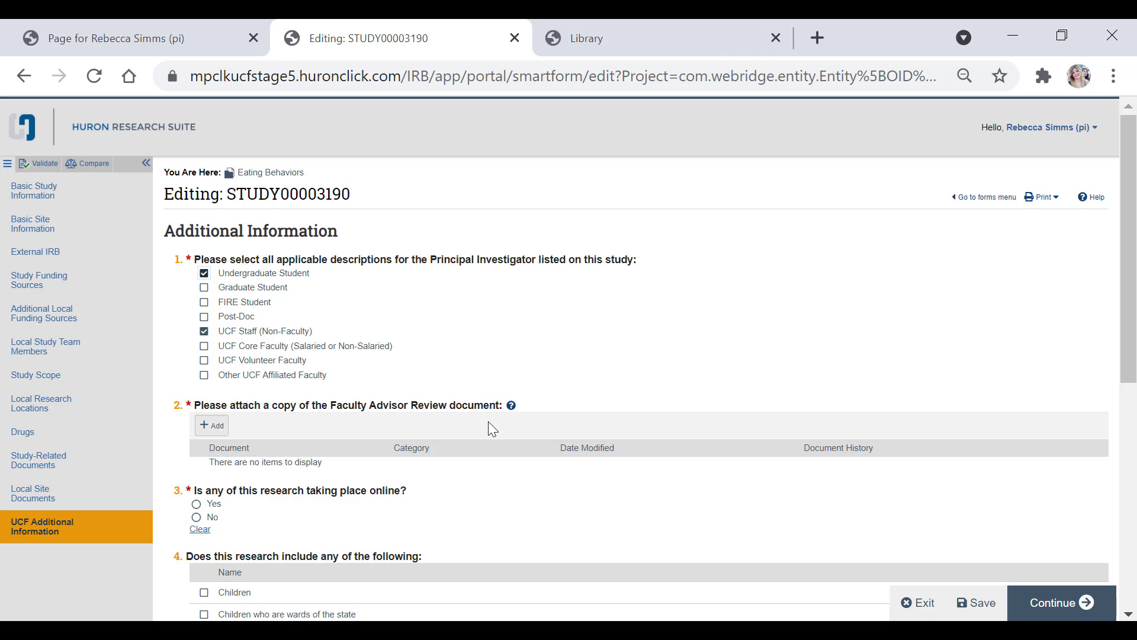
pyautogui.click(511, 406)
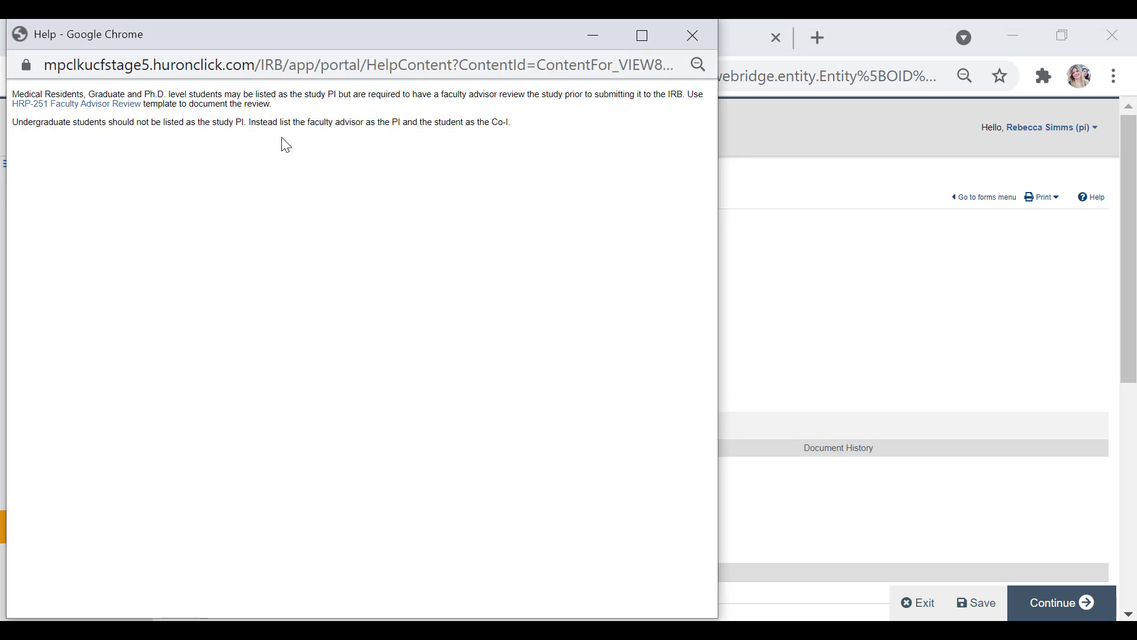
pyautogui.moveTo(178, 42); pyautogui.dragTo(524, 102)
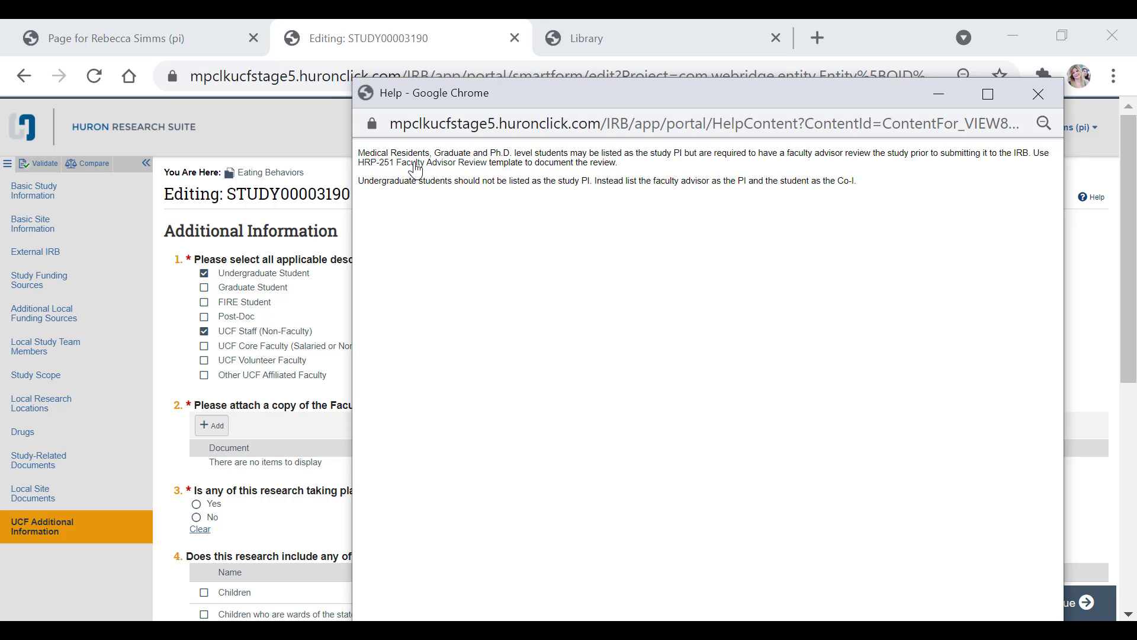
pyautogui.click(389, 22)
pyautogui.click(620, 24)
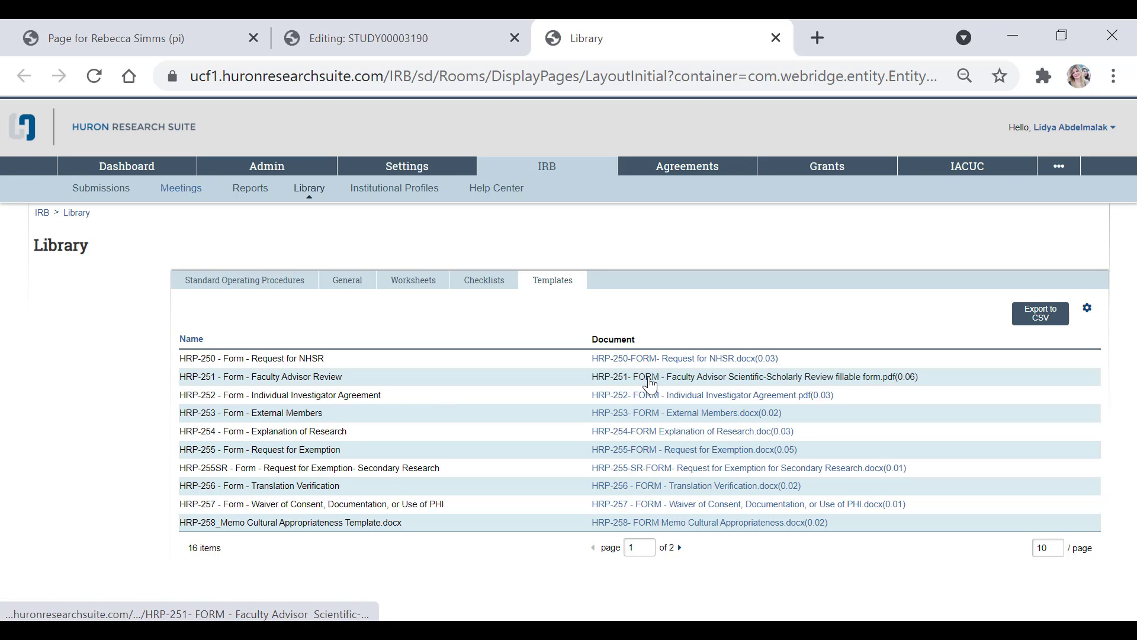
pyautogui.click(351, 52)
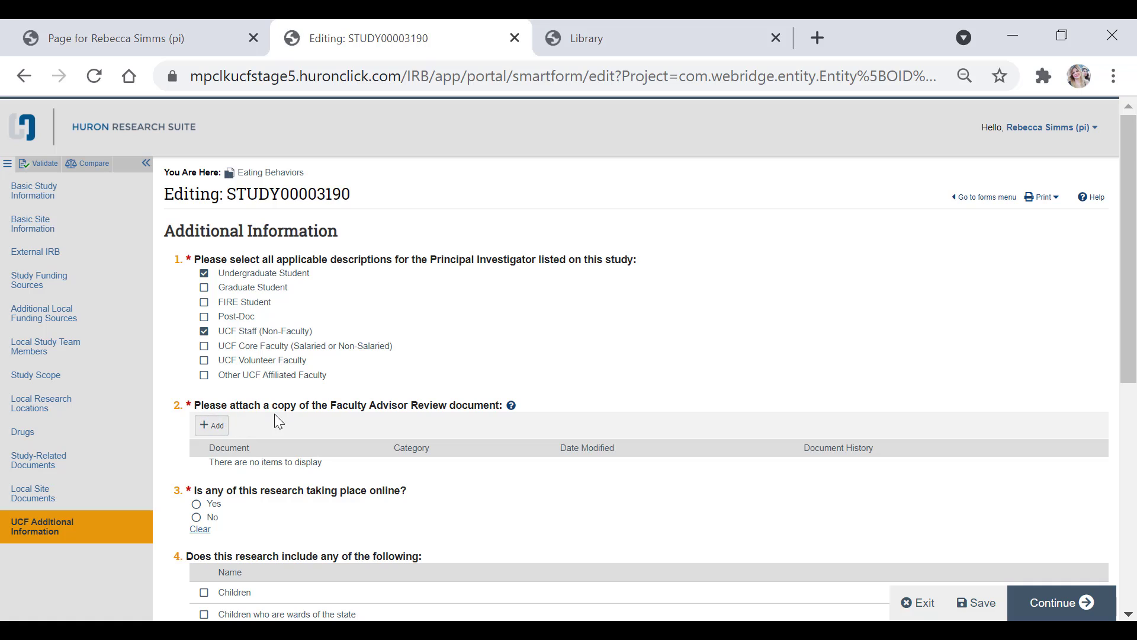
pyautogui.click(223, 277)
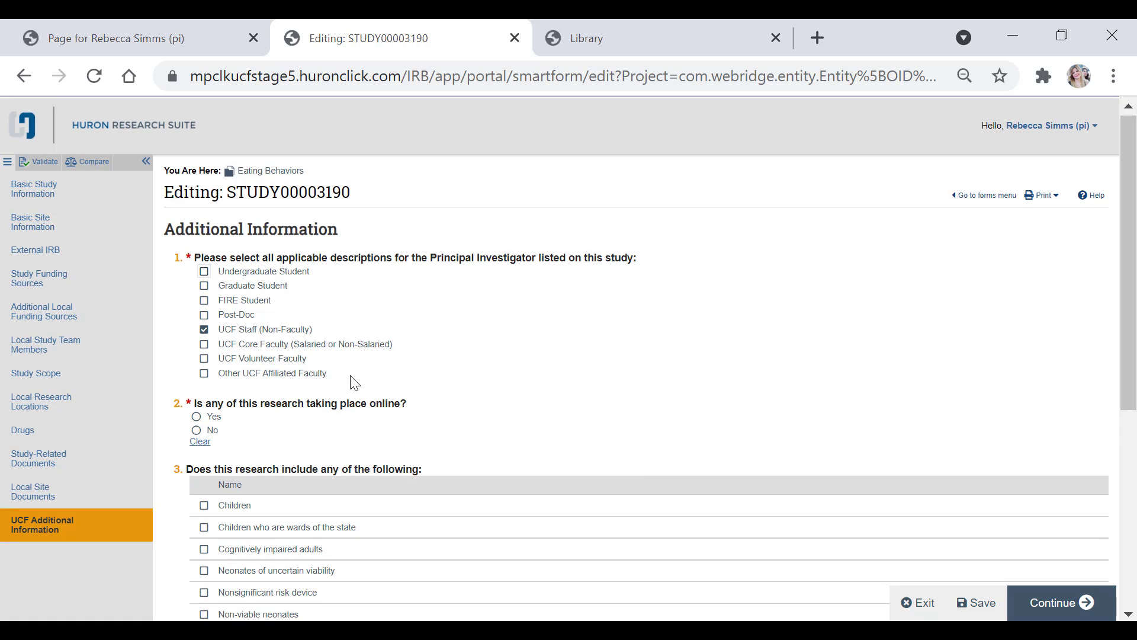
# Step: Answer No to whether the research takes place online and tick UCF Student / Staff / Faculty as an included population
pyautogui.scroll(-2, 350, 382)
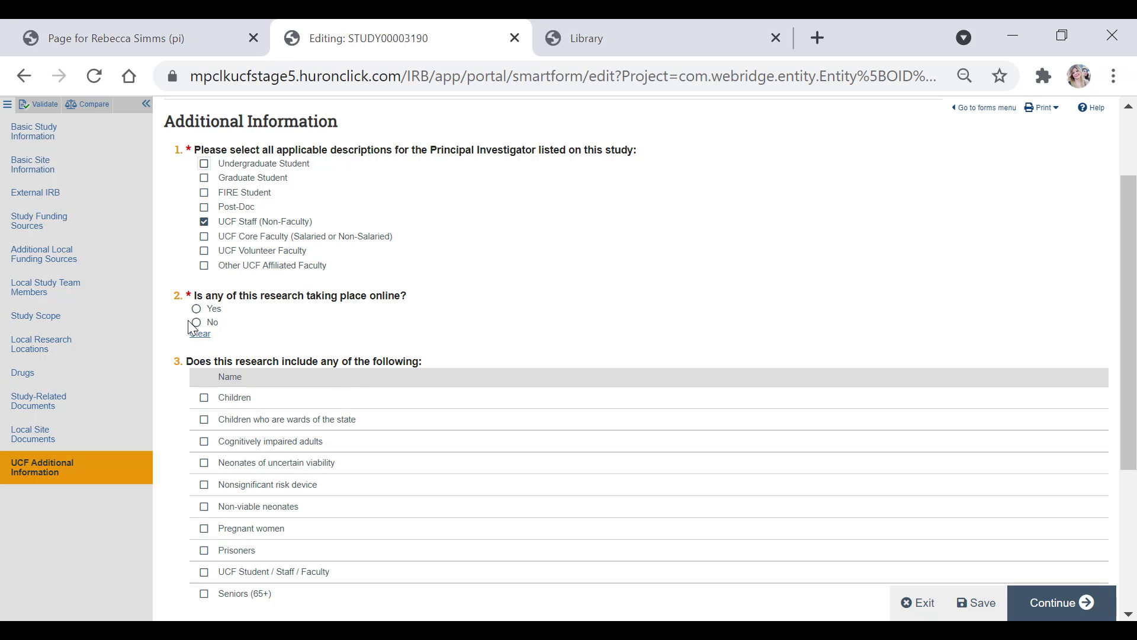
pyautogui.click(220, 325)
pyautogui.scroll(-2, 261, 291)
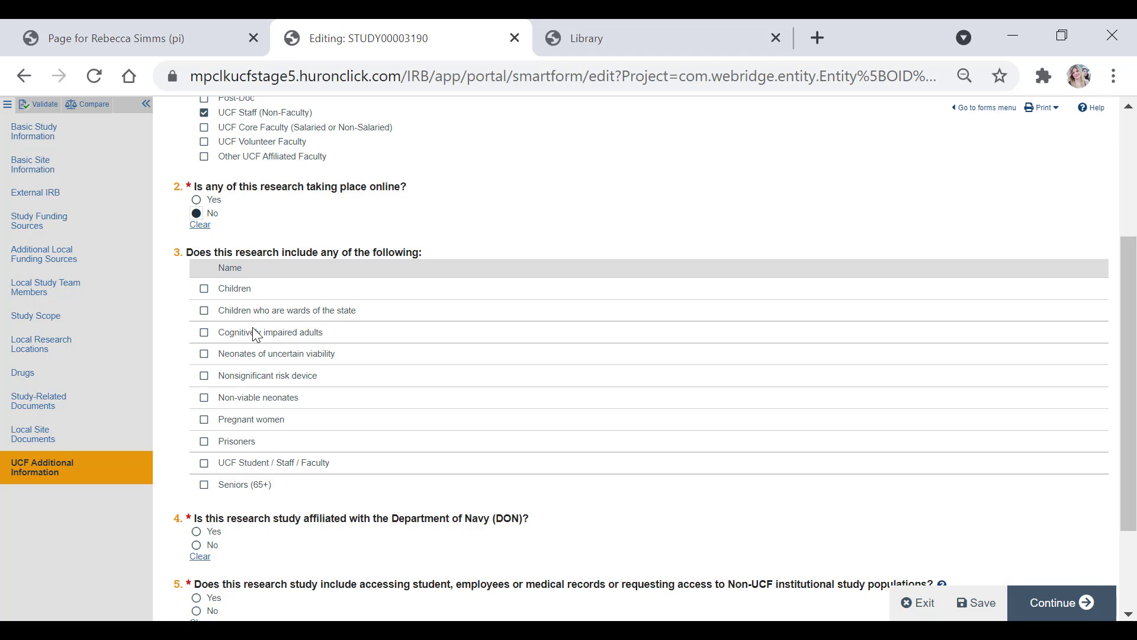
pyautogui.click(253, 466)
pyautogui.click(253, 467)
# Step: Answer No to the Department of Navy affiliation, records-access and international research questions
pyautogui.scroll(-2, 332, 427)
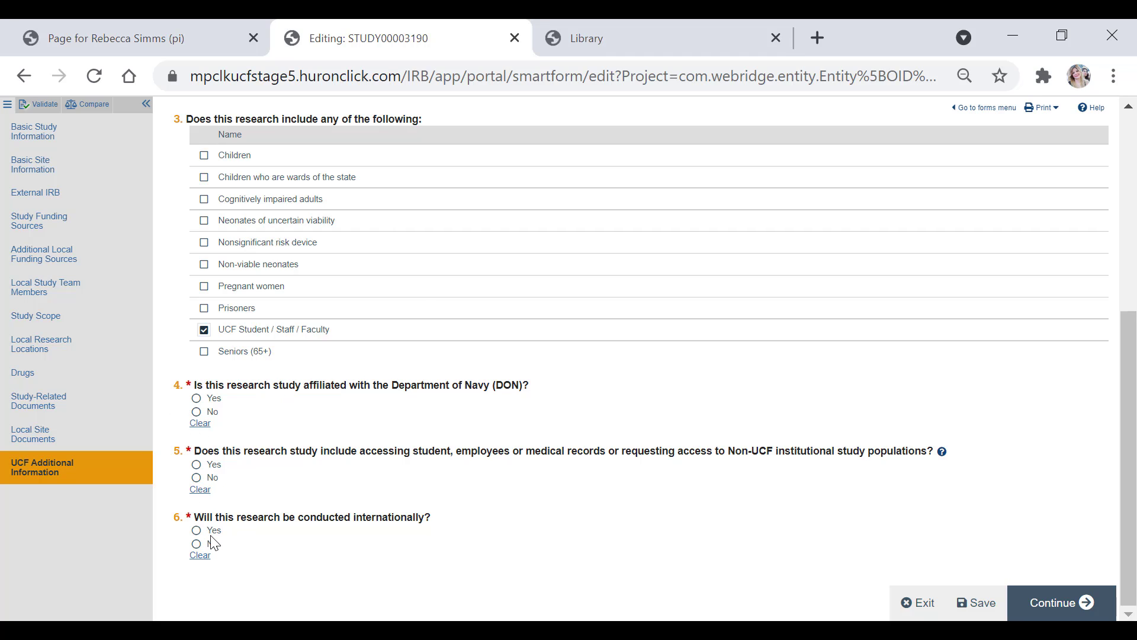
pyautogui.click(196, 411)
pyautogui.click(196, 398)
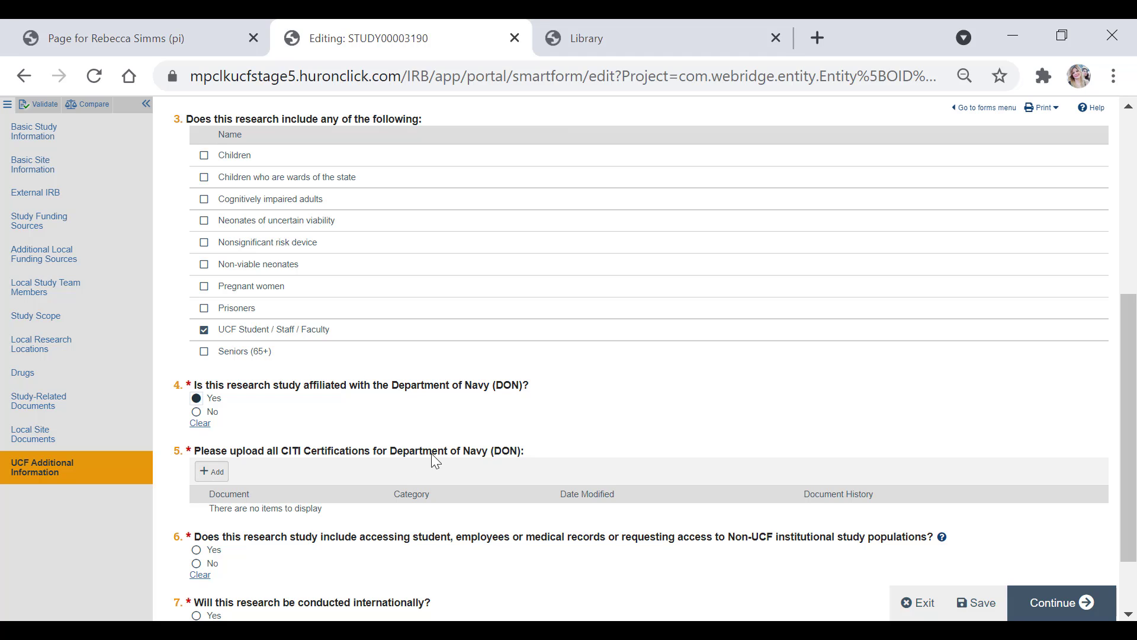
pyautogui.click(197, 412)
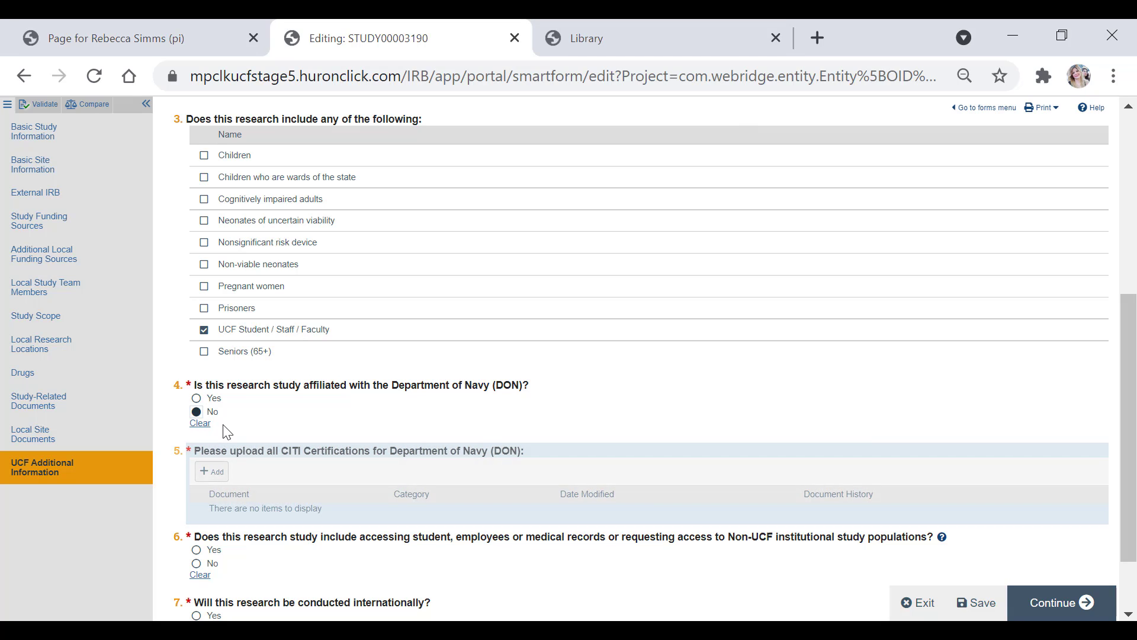
pyautogui.click(196, 477)
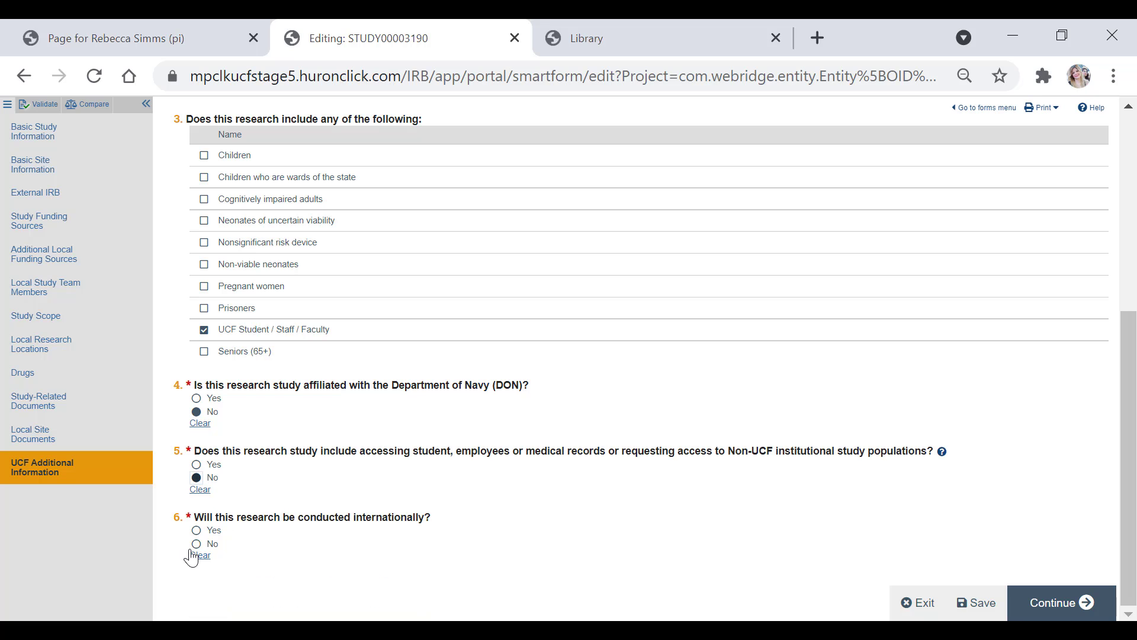
pyautogui.click(196, 544)
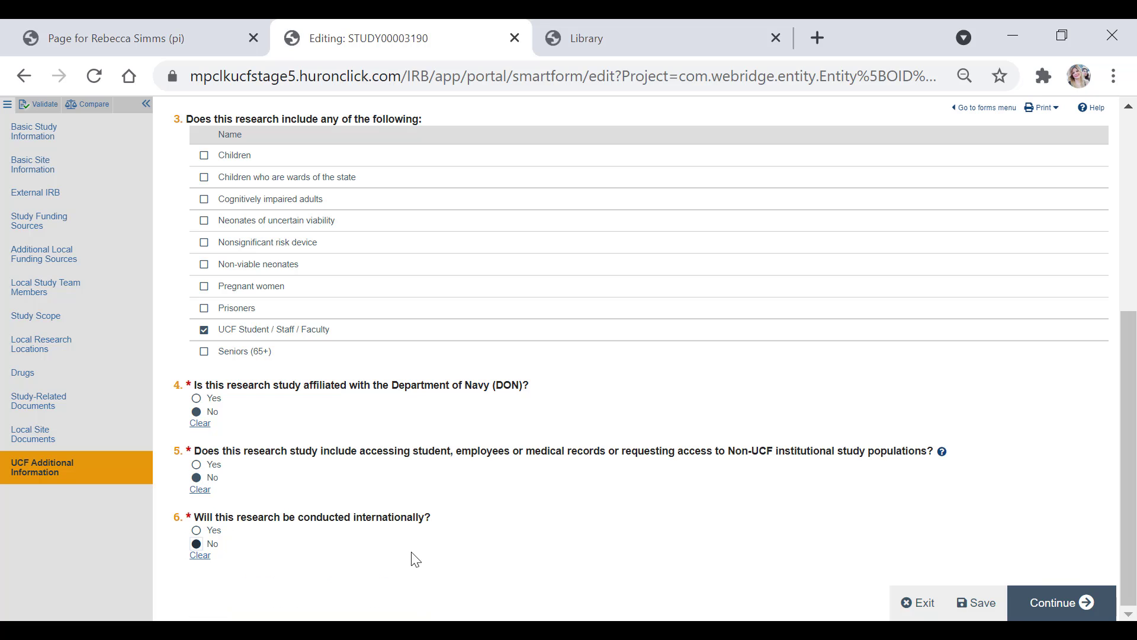
# Step: Continue to the final page and finish the smartform
pyautogui.click(1066, 602)
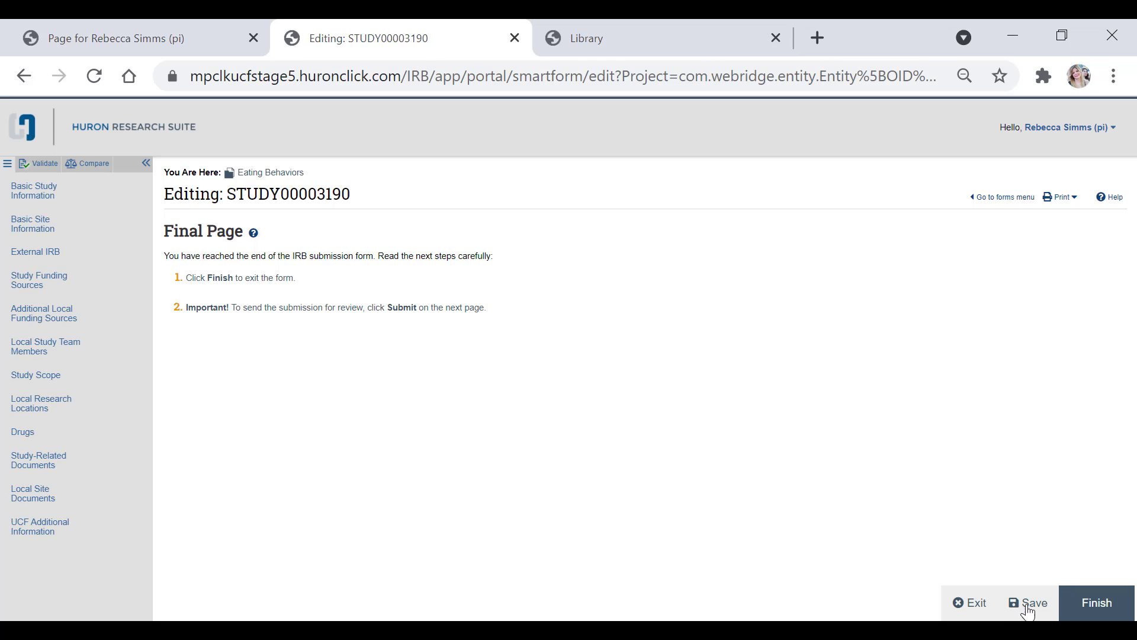
pyautogui.click(1102, 612)
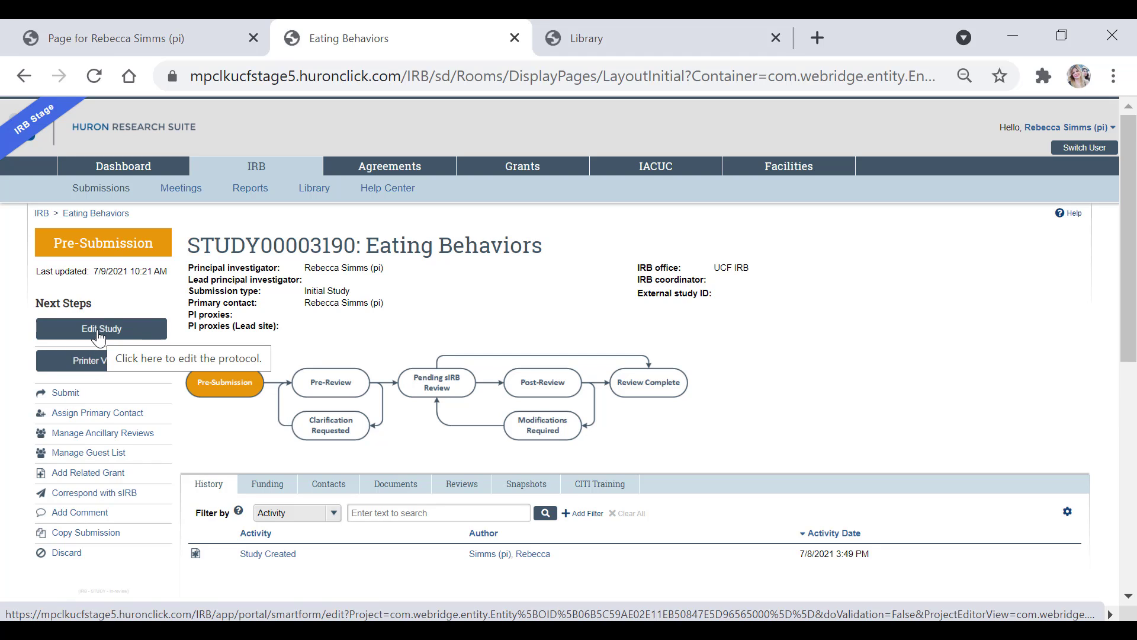
# Step: Start the Submit activity for the study from its workspace
pyautogui.click(75, 393)
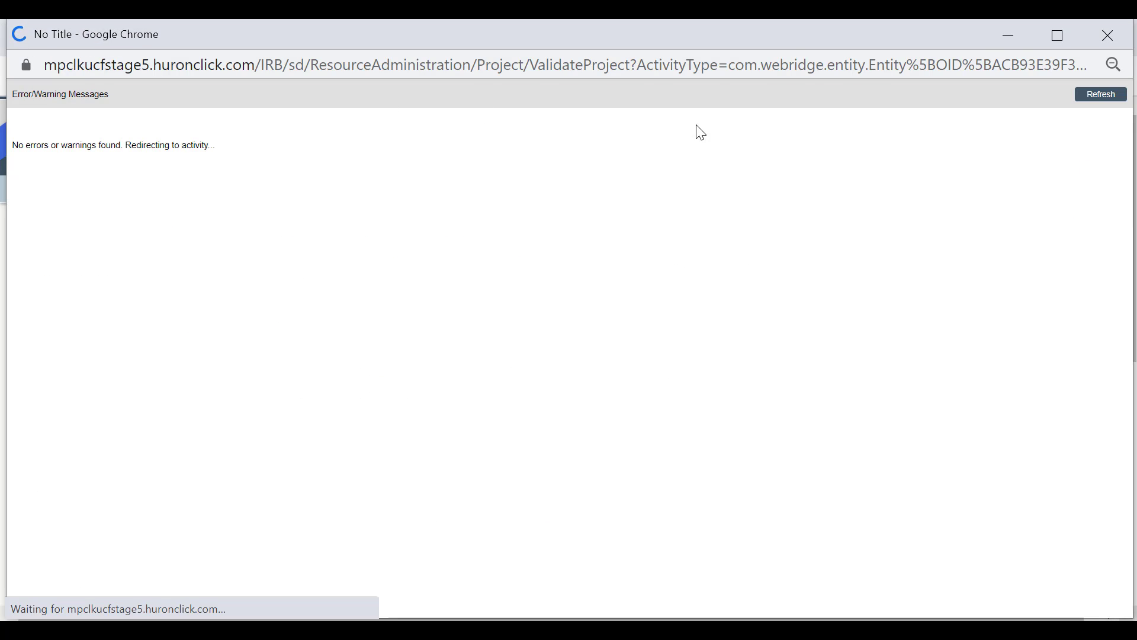
pyautogui.click(1060, 244)
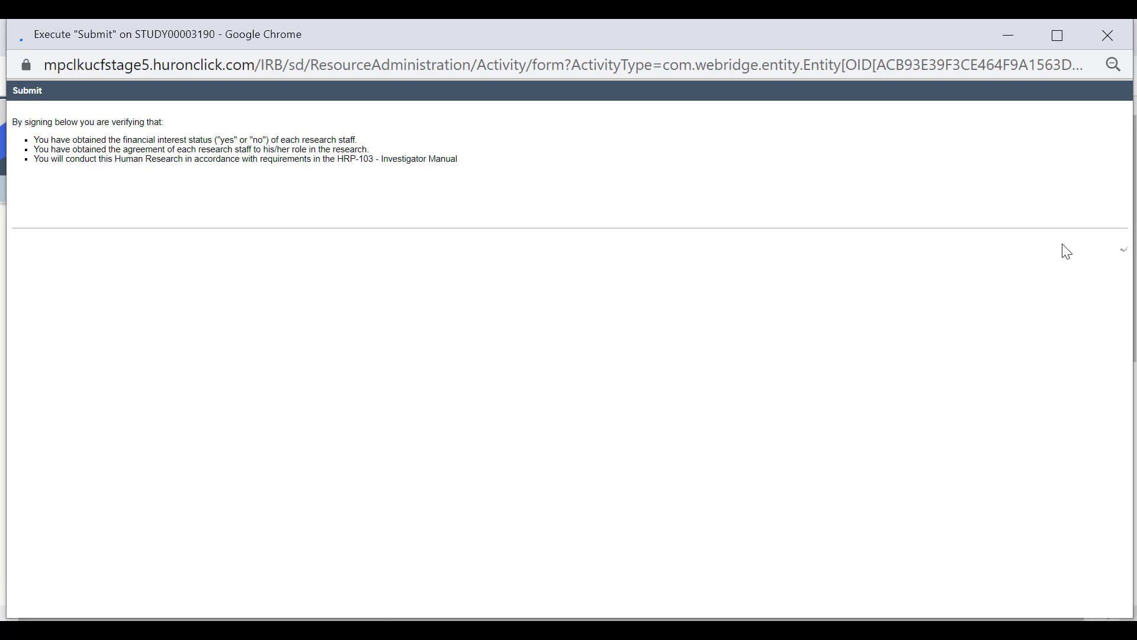